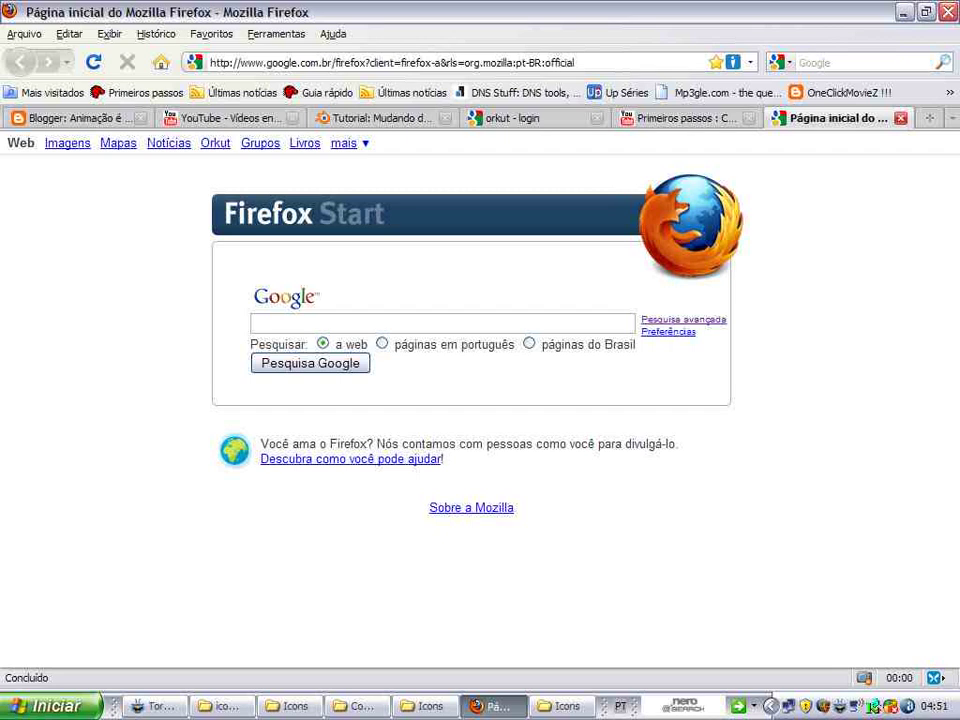
# Step: Hide the Firefox start page with Super+D so the desktop icons show
pyautogui.press('super+d')
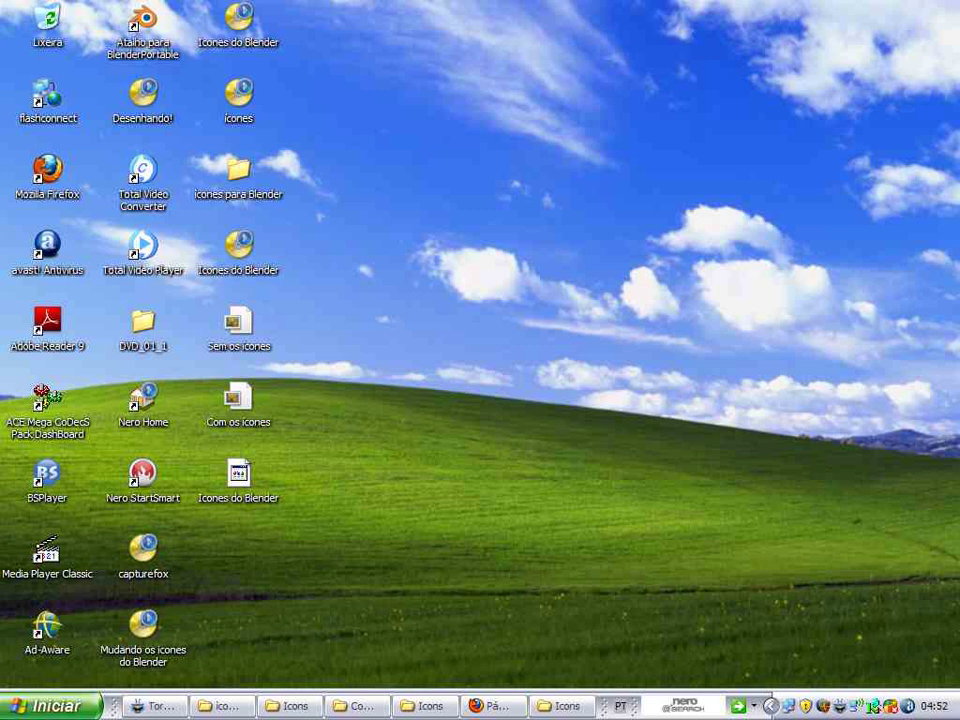
# Step: Preview the Sem os ícones Blender screenshot in Picture and Fax Viewer, zooming in and out
pyautogui.rightClick(234, 321)
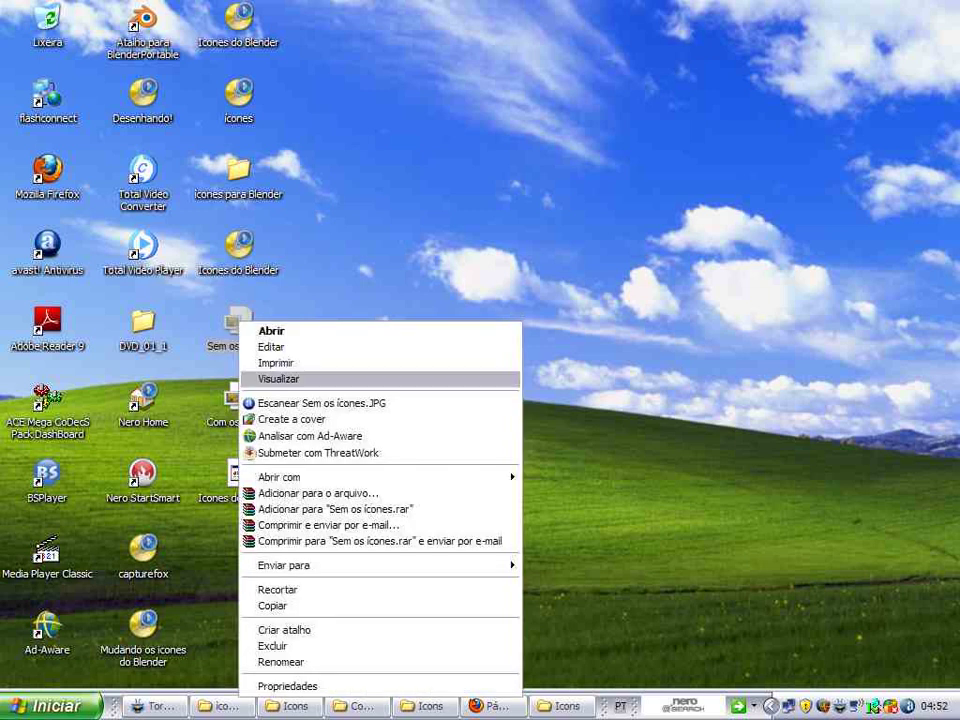
pyautogui.click(270, 377)
pyautogui.press('+')
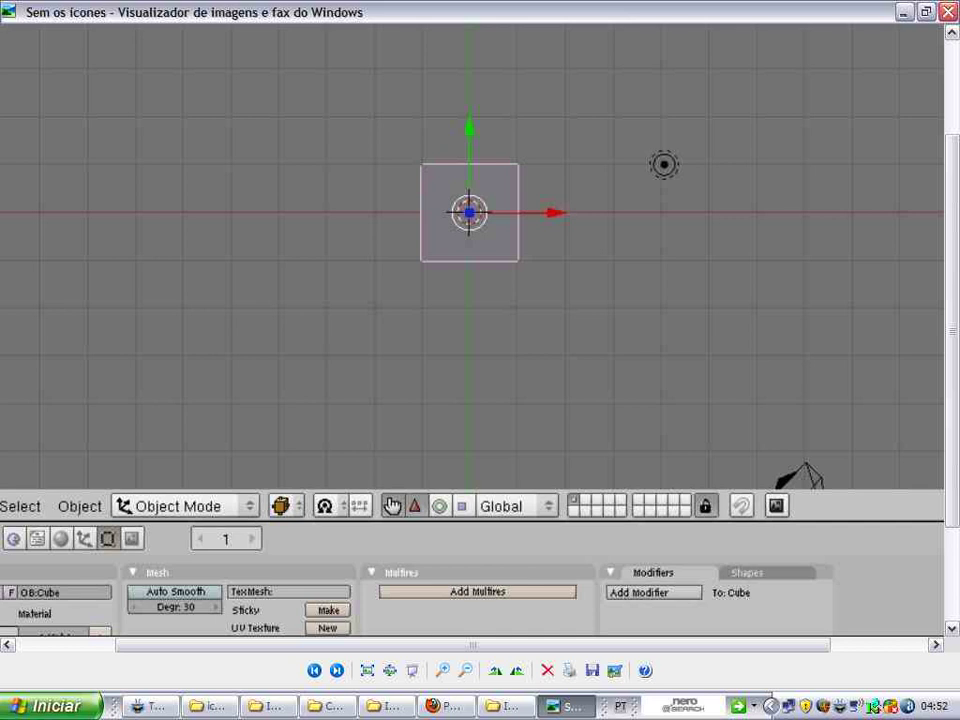
pyautogui.press('-')
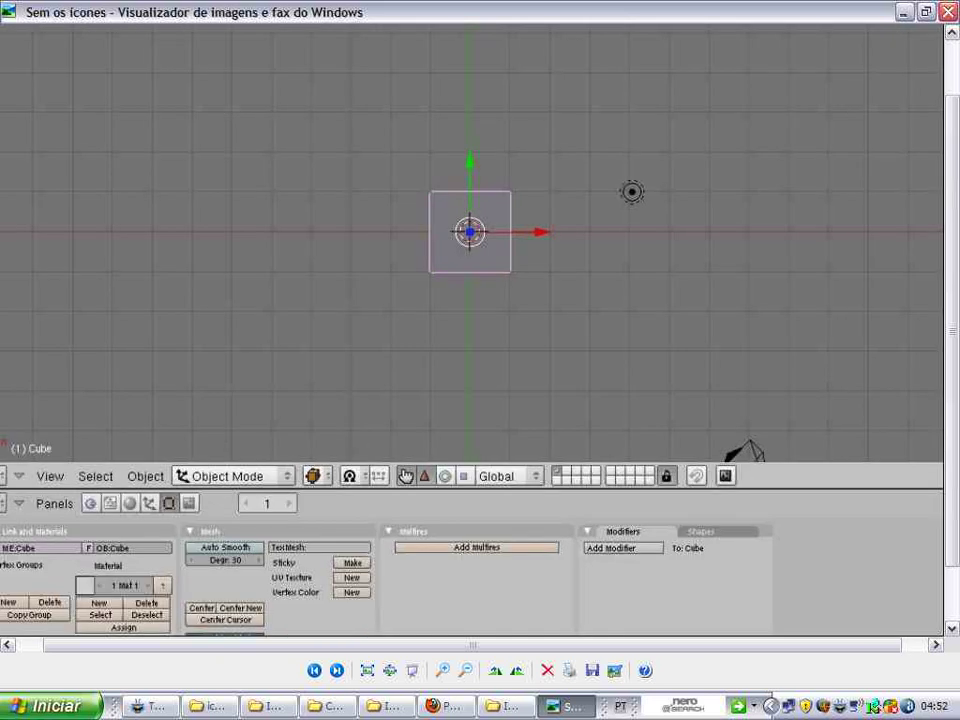
# Step: Move on to the Com os ícones screenshot, zoom in and out, then close the viewer
pyautogui.press('Right')
pyautogui.press('+')
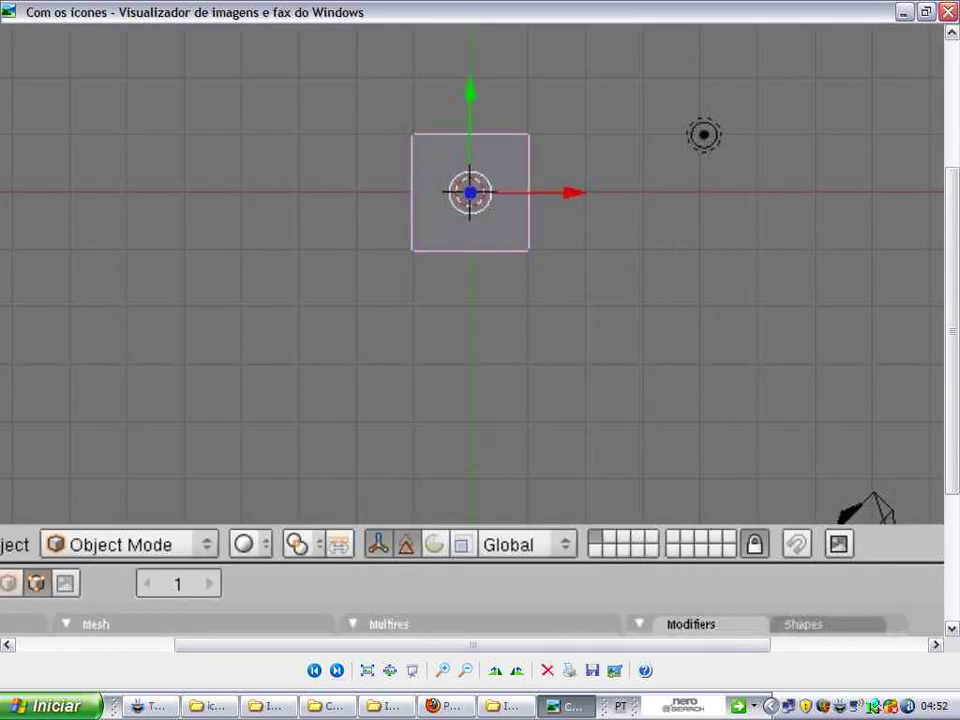
pyautogui.press('-')
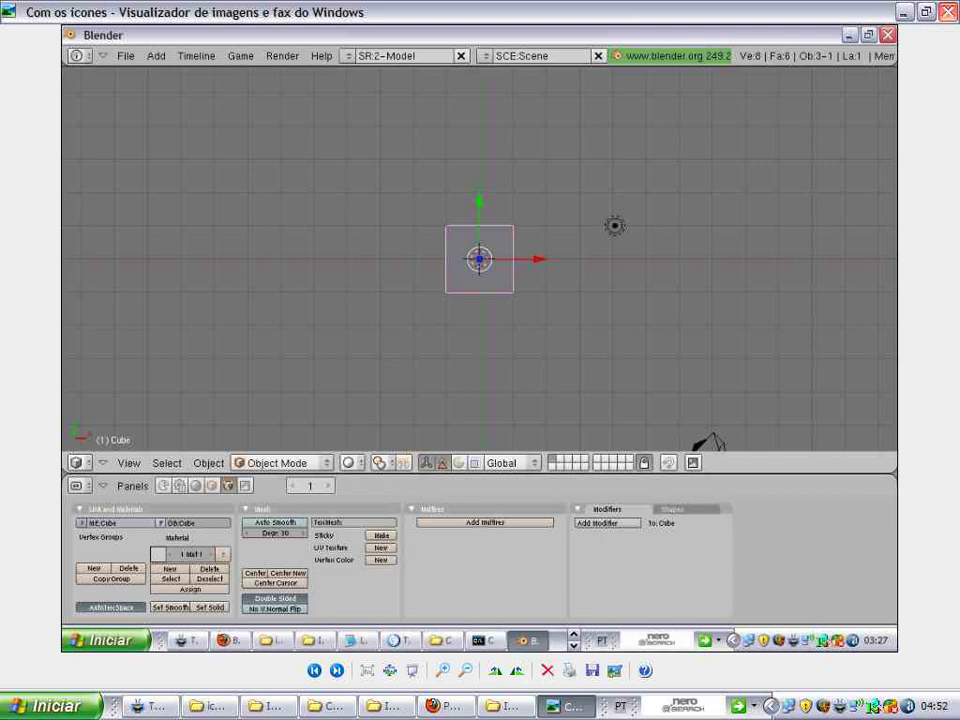
pyautogui.click(947, 13)
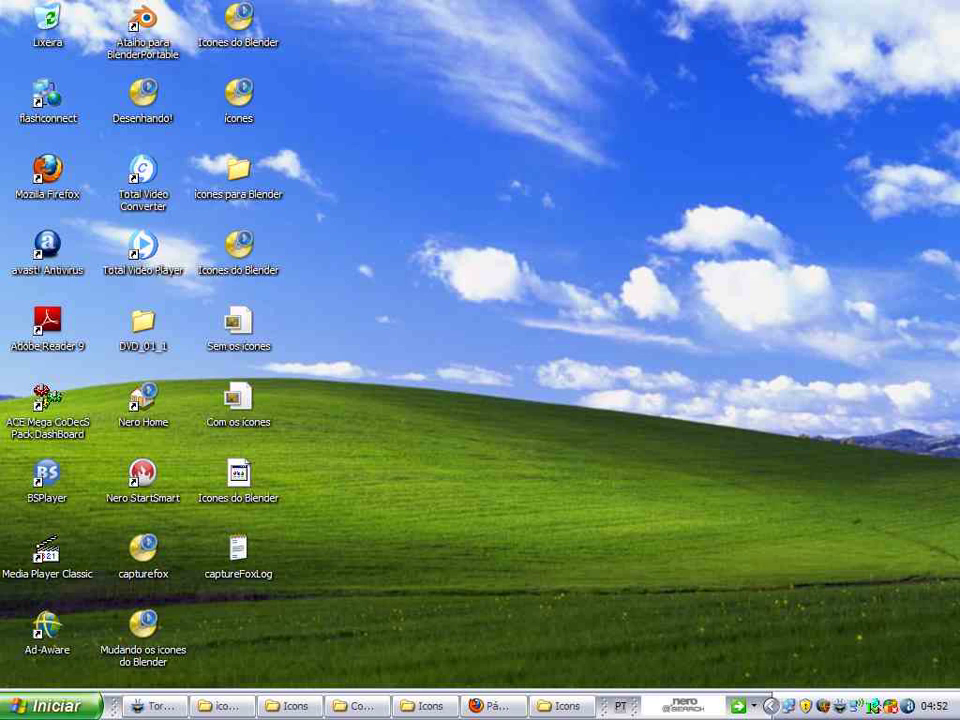
# Step: Browse to drive C: and open the Arquivos de programas folder
pyautogui.press('super')
pyautogui.press('Up')
pyautogui.press('Up')
pyautogui.press('Up')
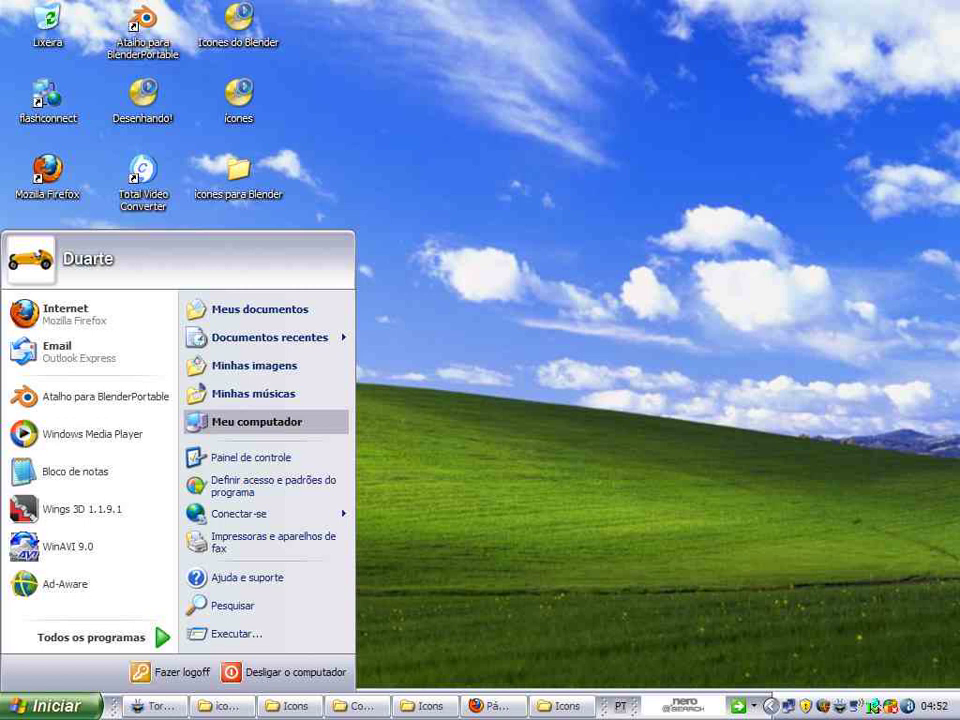
pyautogui.press('Return')
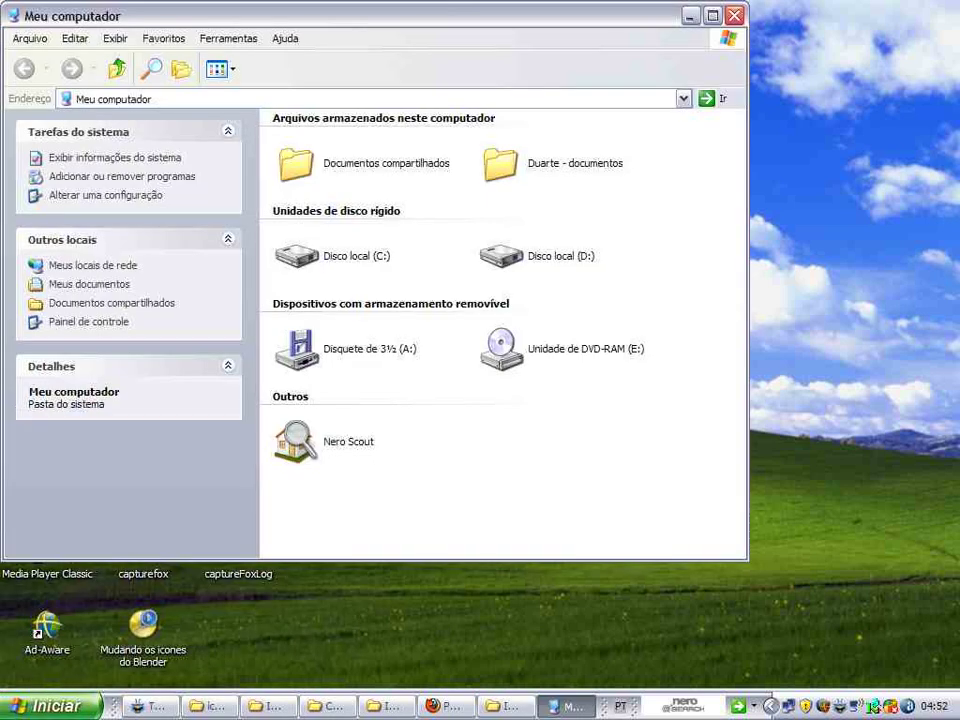
pyautogui.click(356, 256)
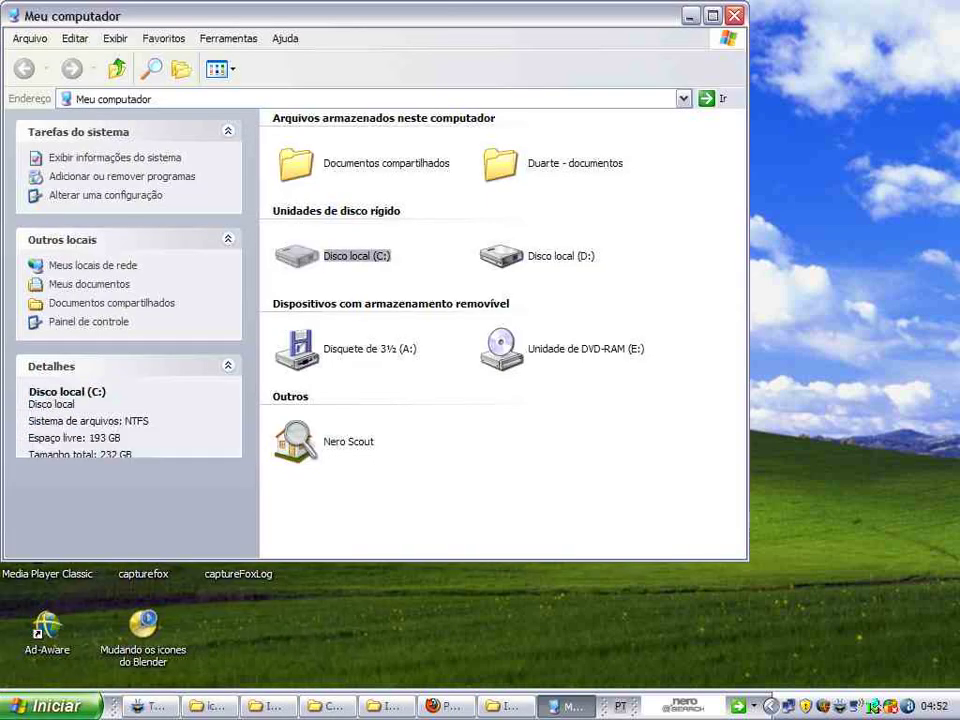
pyautogui.press('Return')
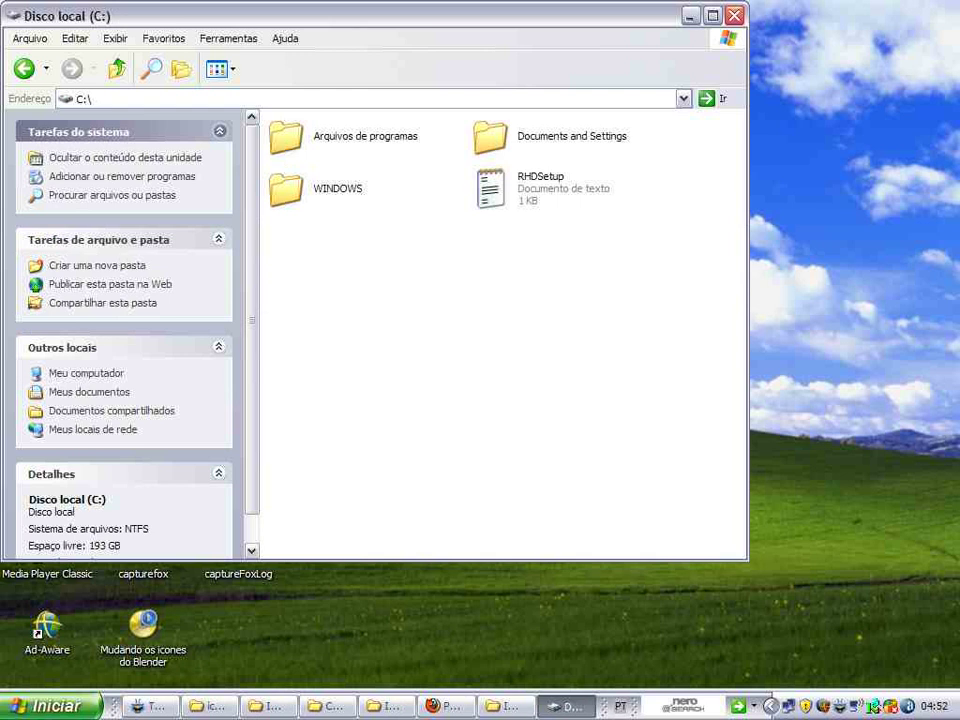
pyautogui.press('Return')
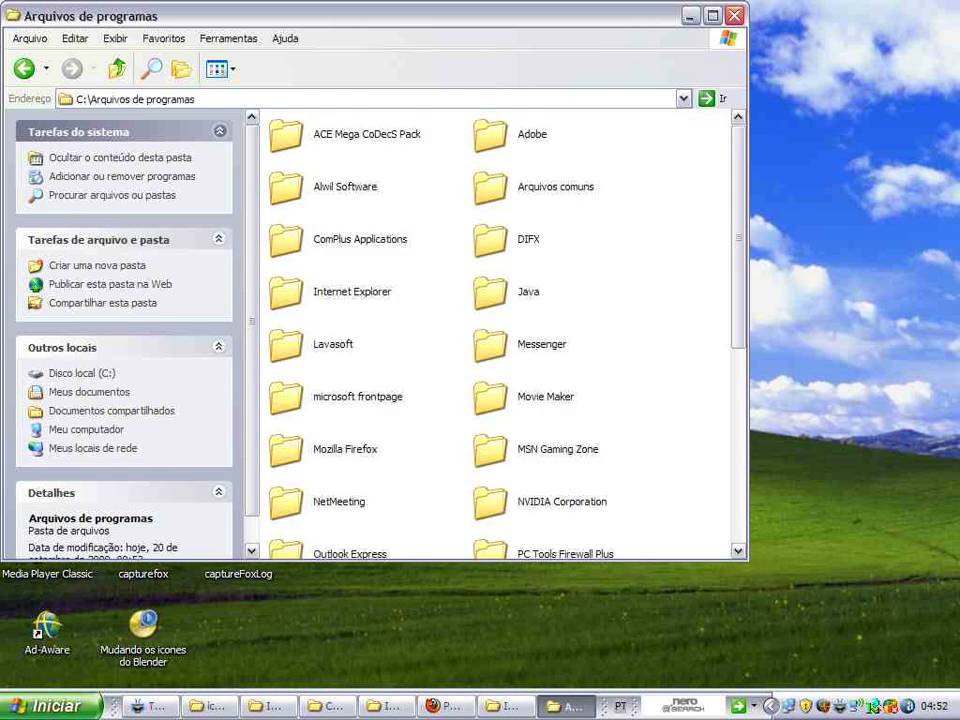
# Step: Open Blender Foundation\BlenderPortable\App\Blender\.blender\Icons to view the colouredv2afj6 icon sheet
pyautogui.scroll(-3, 490, 333)
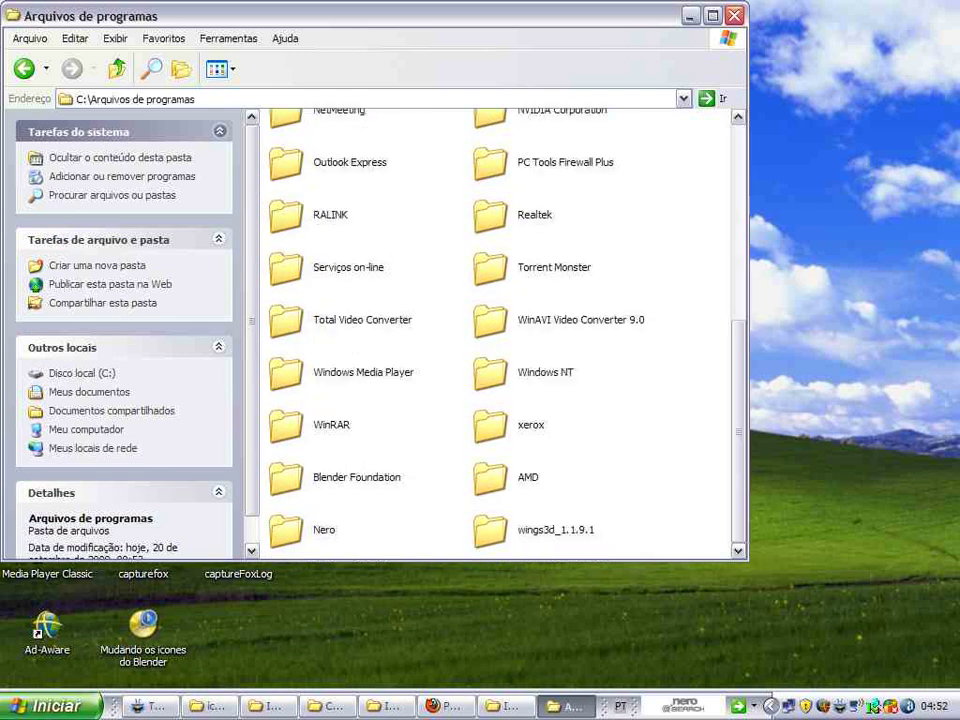
pyautogui.press('b')
pyautogui.press('Return')
pyautogui.press('Down')
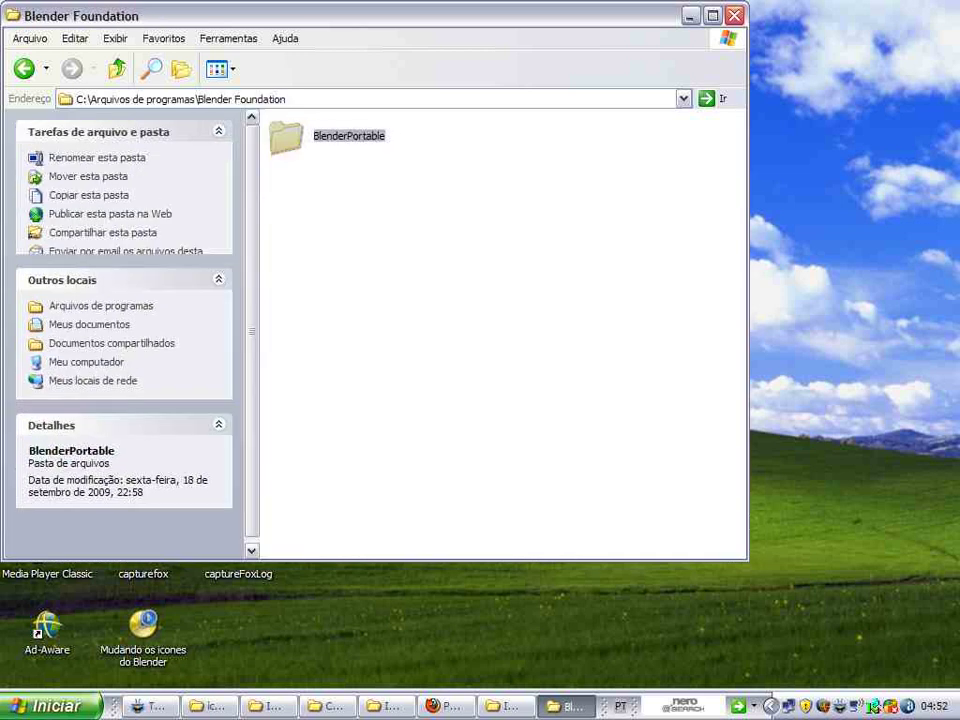
pyautogui.press('Return')
pyautogui.press('a')
pyautogui.press('Return')
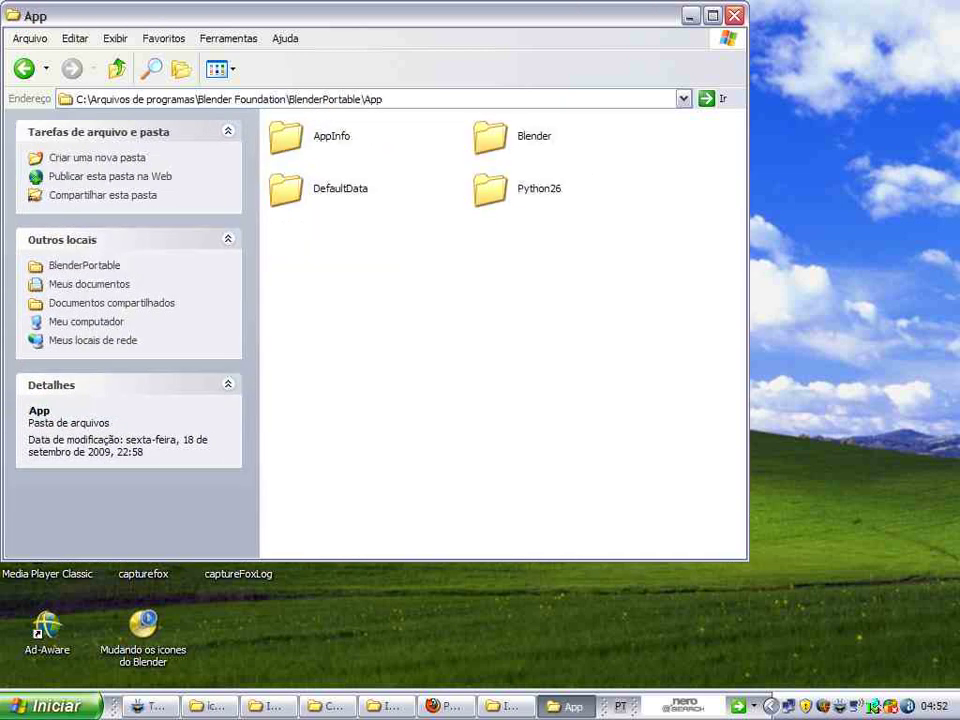
pyautogui.press('b')
pyautogui.press('Return')
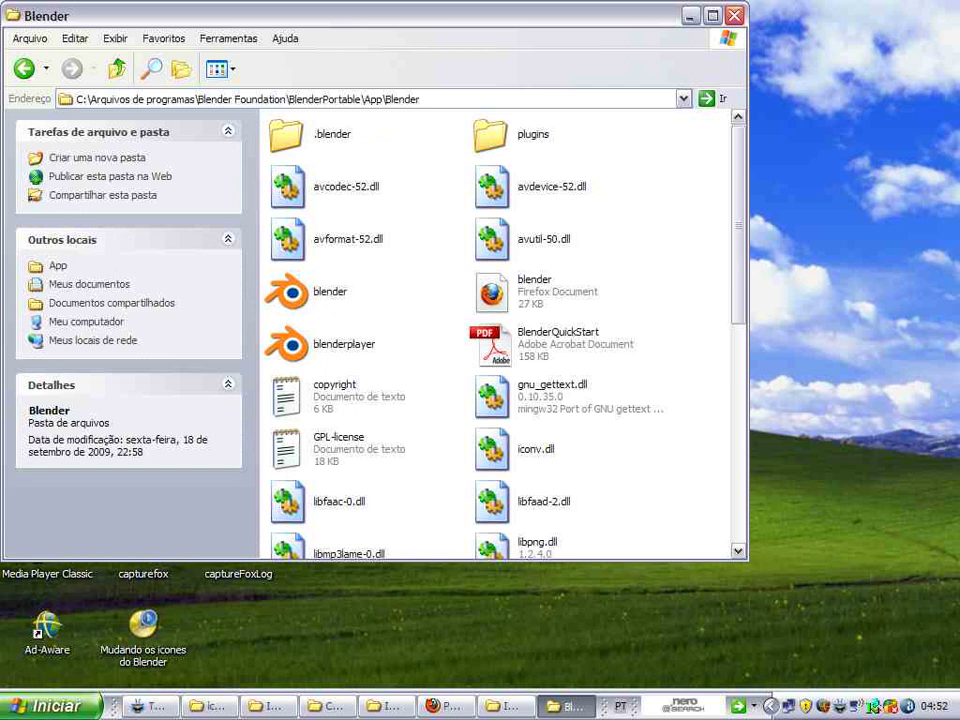
pyautogui.press('.')
pyautogui.press('Return')
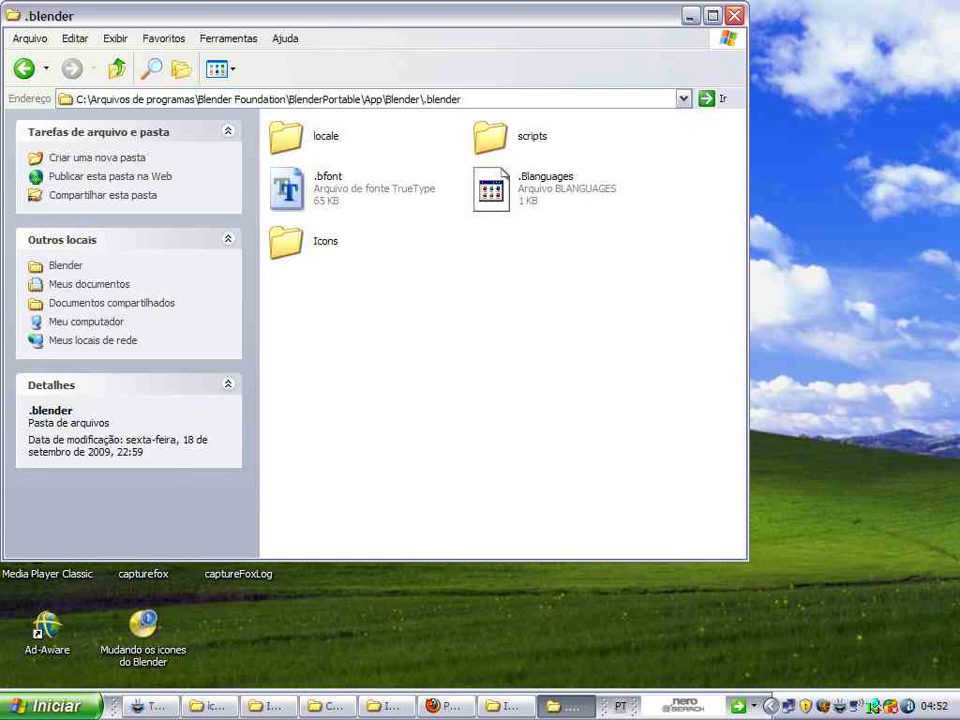
pyautogui.doubleClick(286, 241)
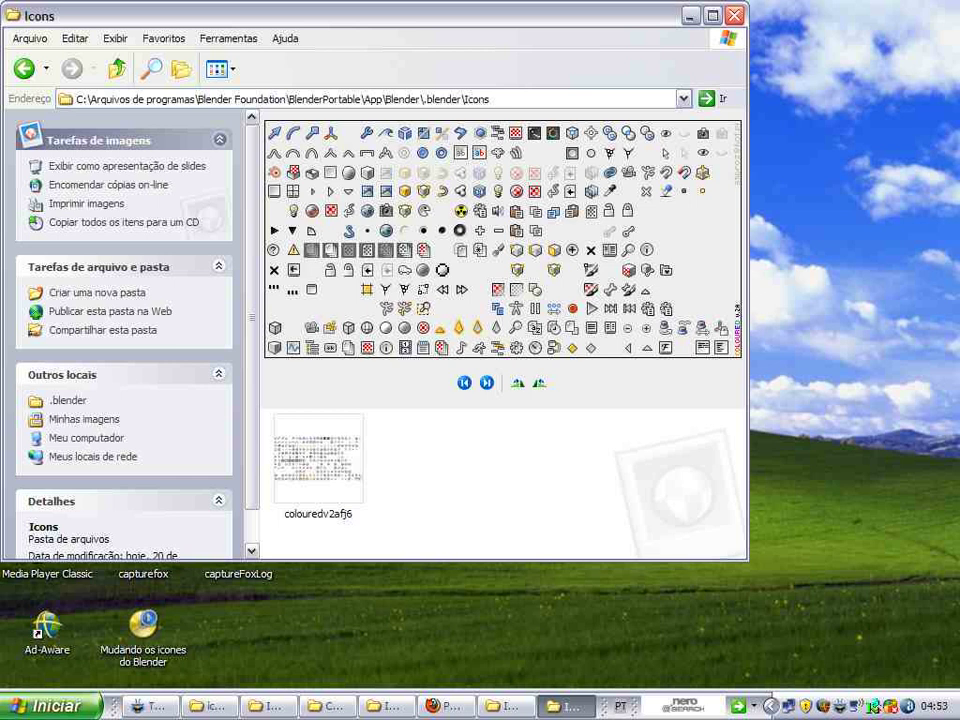
# Step: Launch BlenderPortable from the desktop and pull down the User Preferences theme settings
pyautogui.press('super+d')
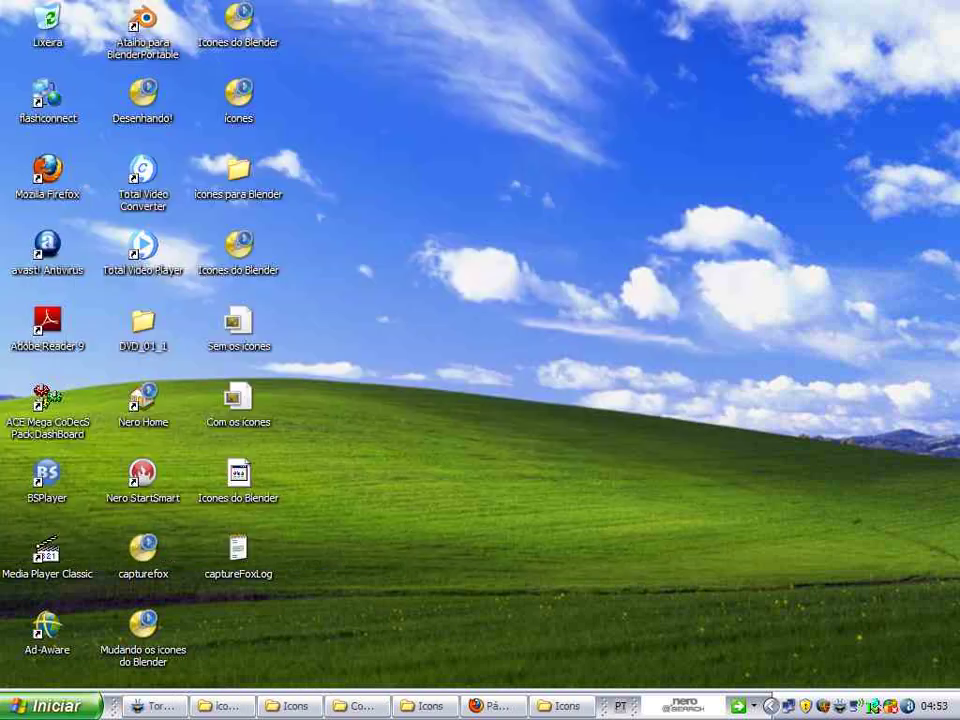
pyautogui.doubleClick(143, 20)
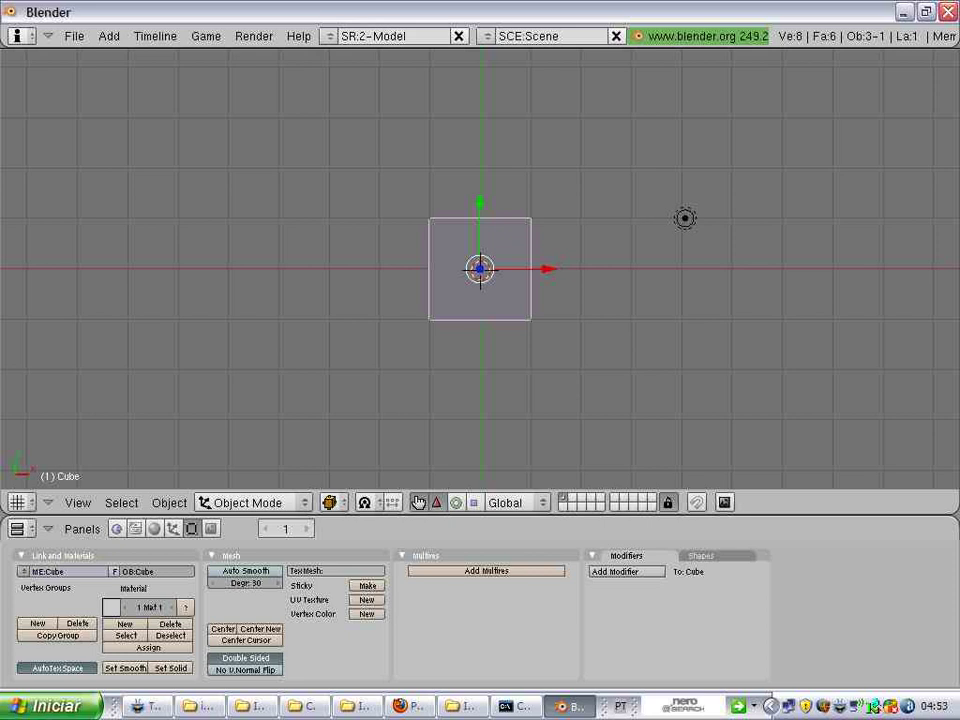
pyautogui.moveTo(480, 47); pyautogui.dragTo(480, 163)
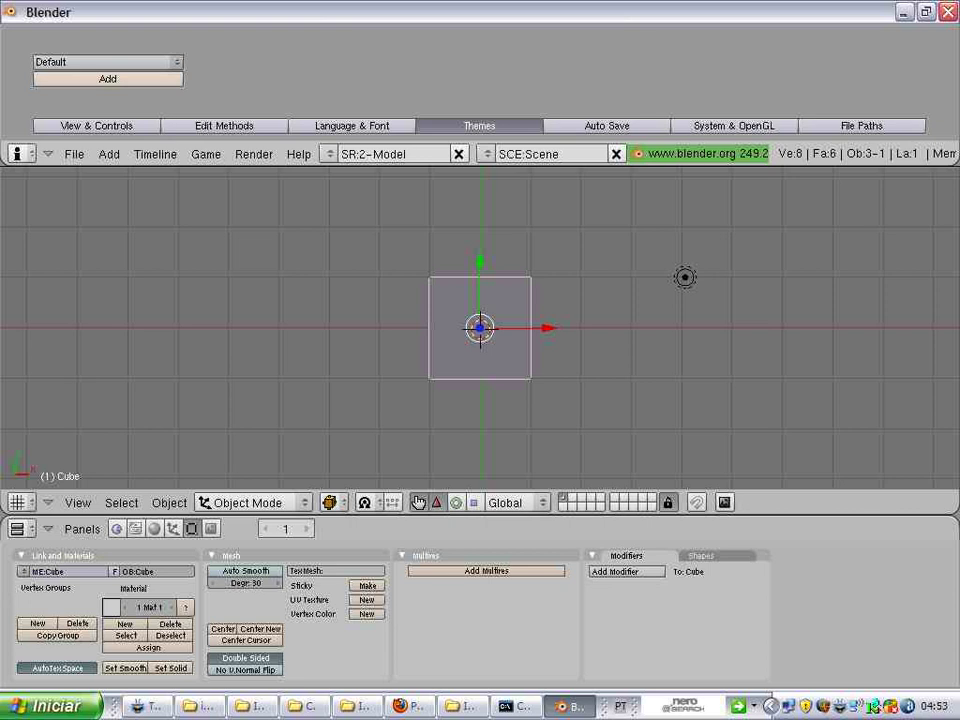
# Step: Add a New User Theme with UI and Buttons Icon File set to jendrzych2iz9.png
pyautogui.click(108, 78)
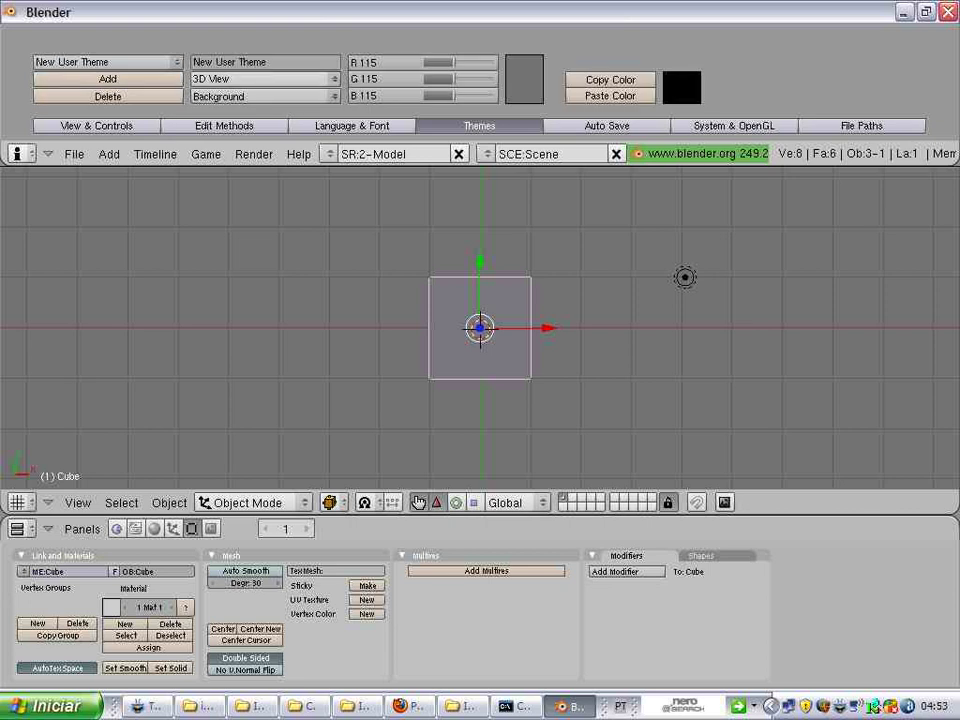
pyautogui.click(262, 78)
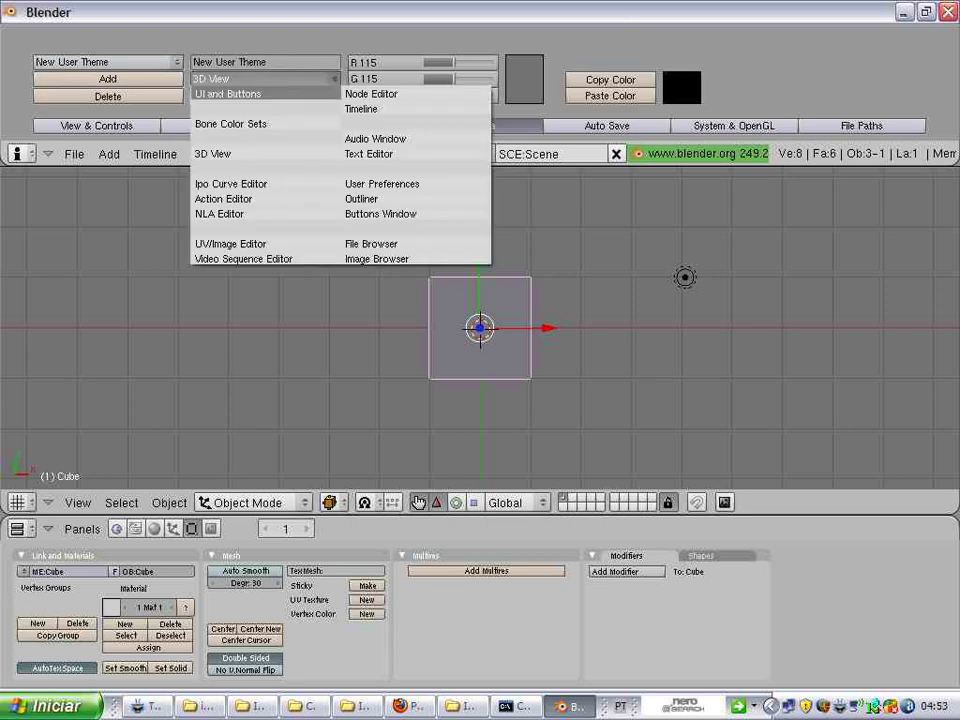
pyautogui.click(228, 93)
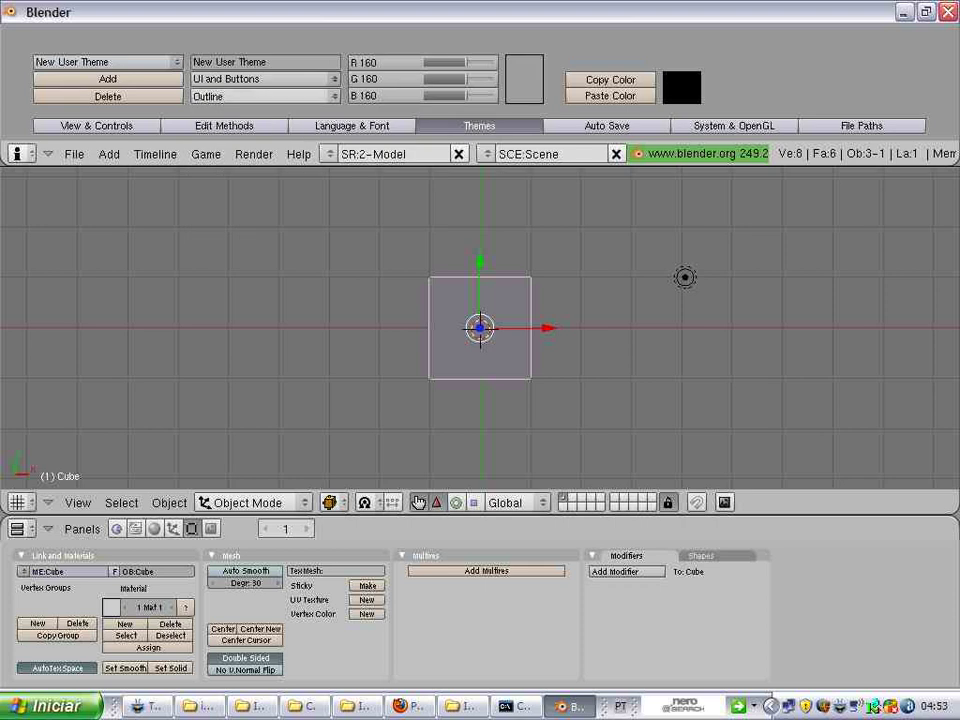
pyautogui.click(262, 96)
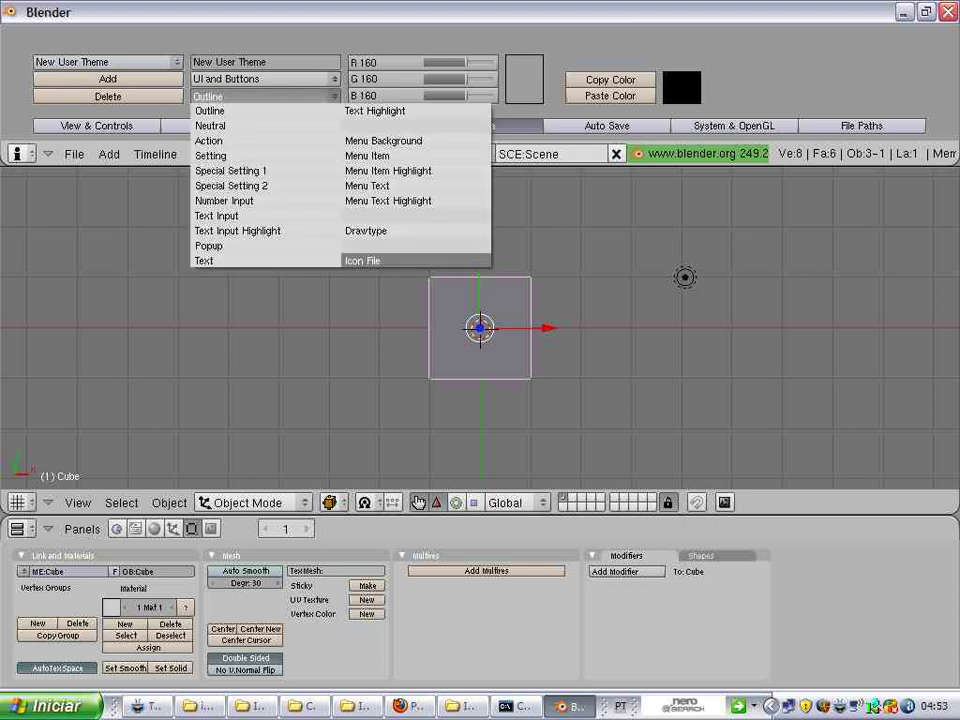
pyautogui.click(365, 260)
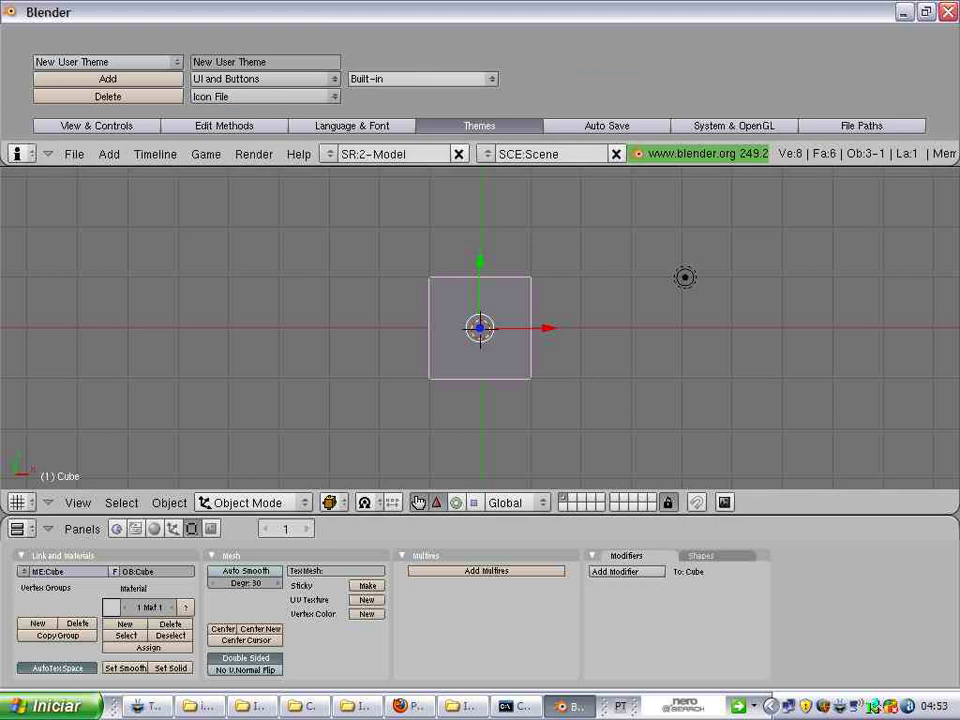
pyautogui.click(380, 79)
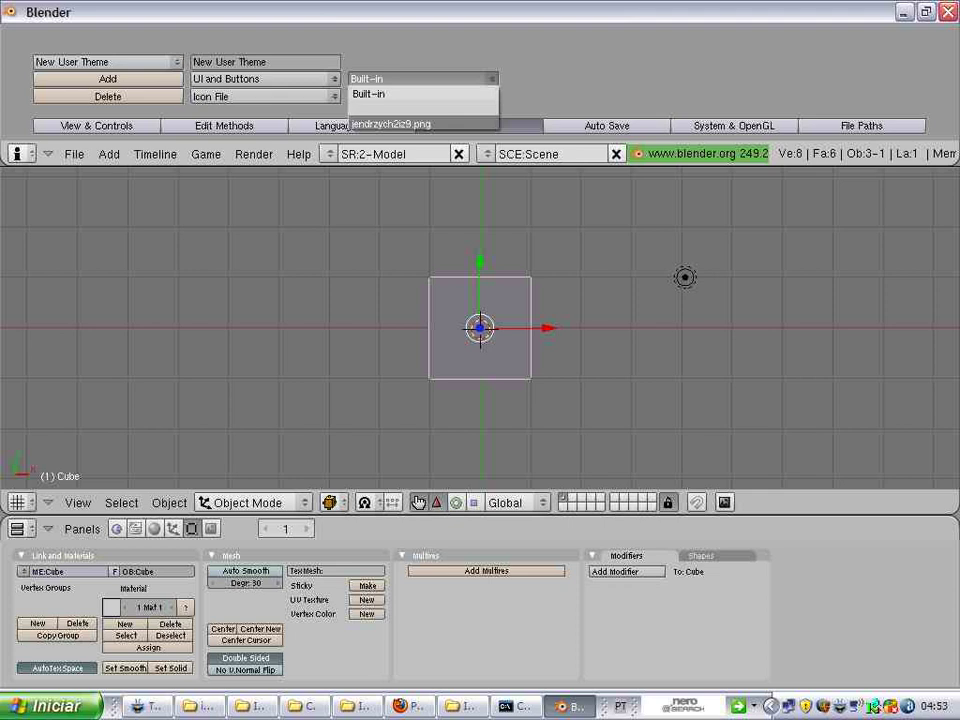
pyautogui.click(392, 123)
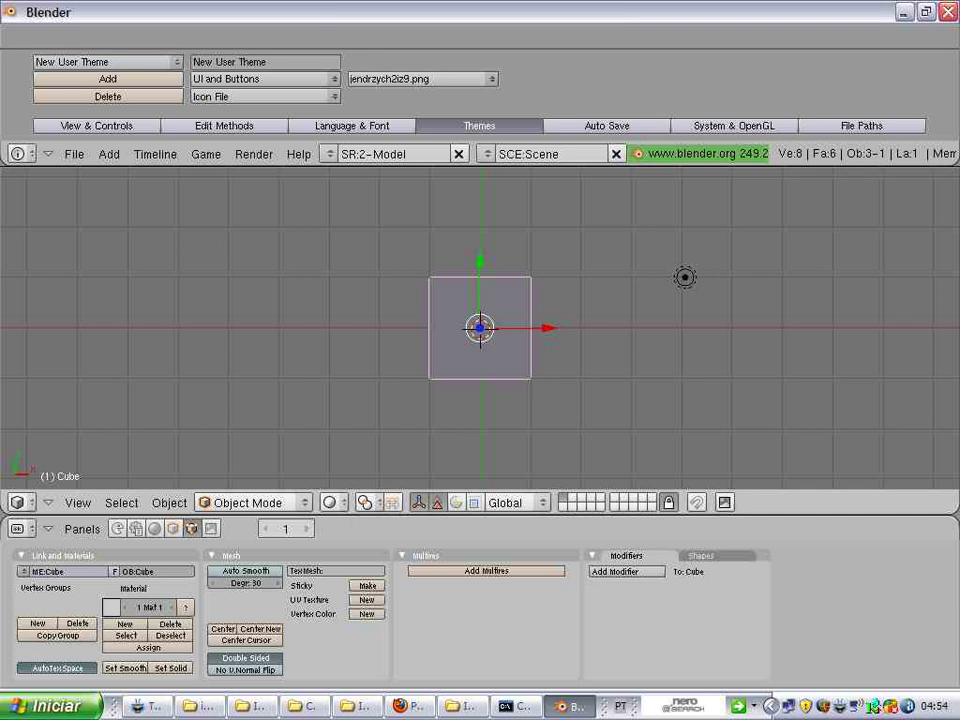
# Step: Switch the interface to the Rounded theme
pyautogui.moveTo(480, 141); pyautogui.dragTo(480, 24)
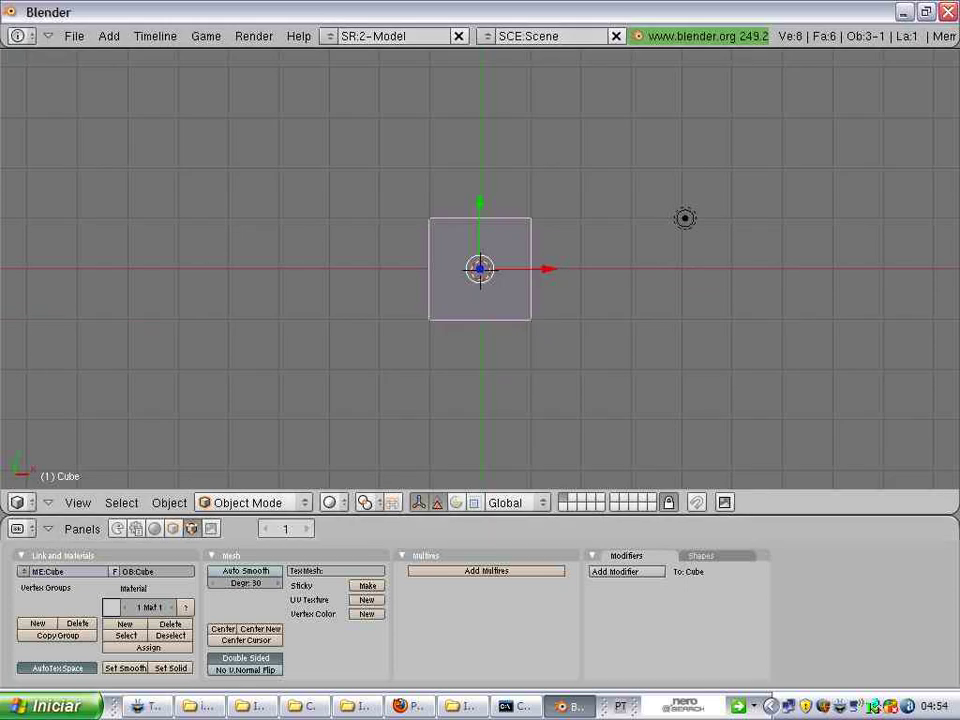
pyautogui.moveTo(480, 24); pyautogui.dragTo(480, 153)
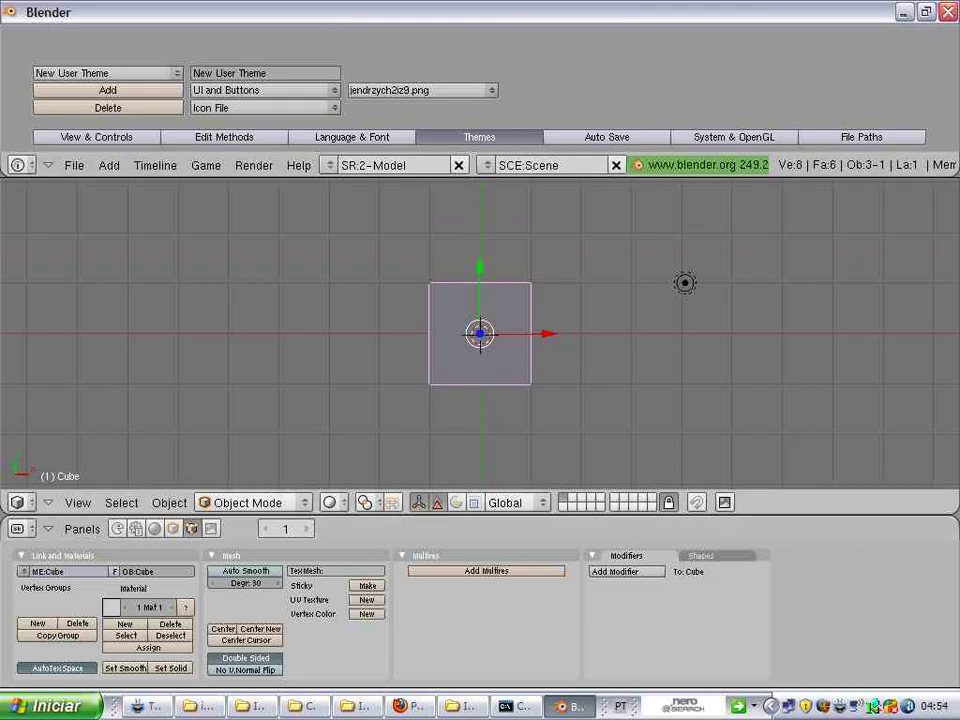
pyautogui.click(107, 73)
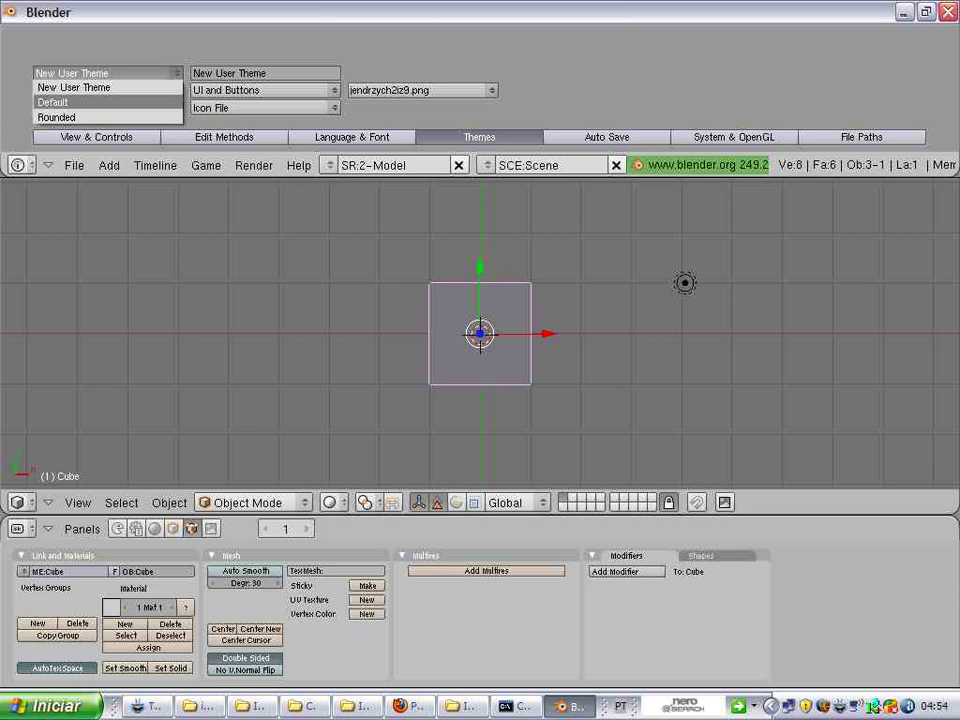
pyautogui.click(60, 117)
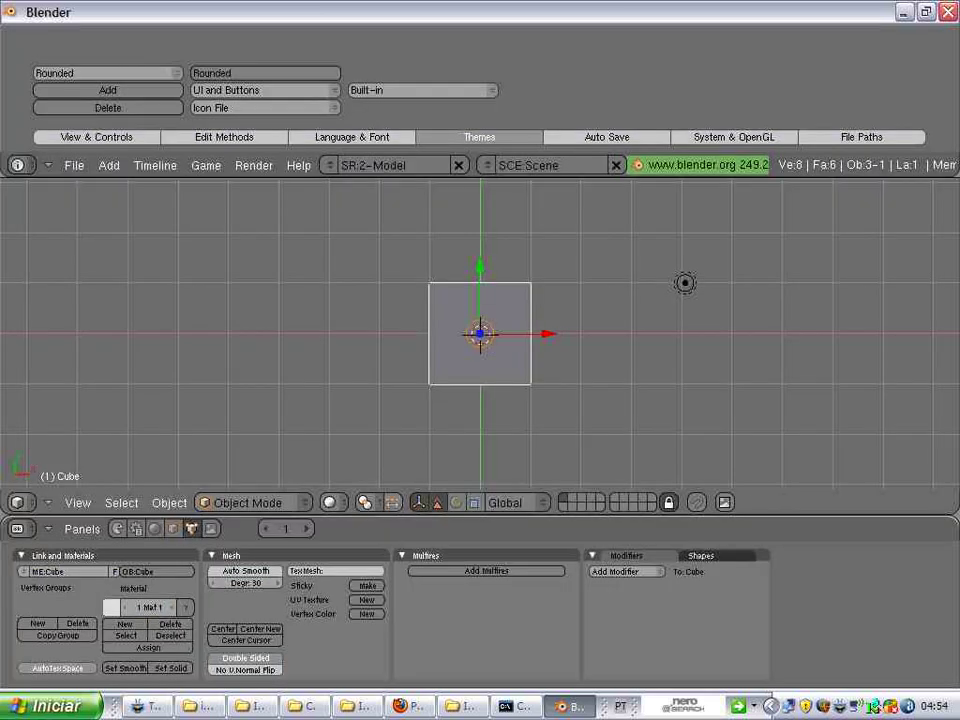
# Step: Save the settings as user defaults with Ctrl+U, then close and relaunch Blender
pyautogui.moveTo(480, 178); pyautogui.dragTo(480, 48)
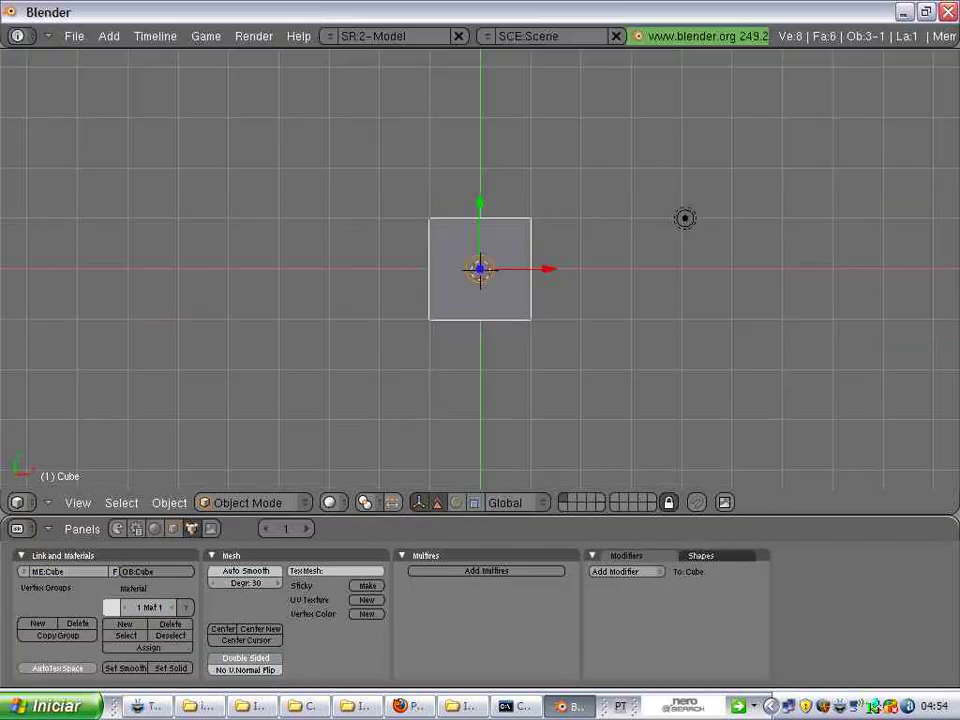
pyautogui.hotkey('ctrl', 'u')
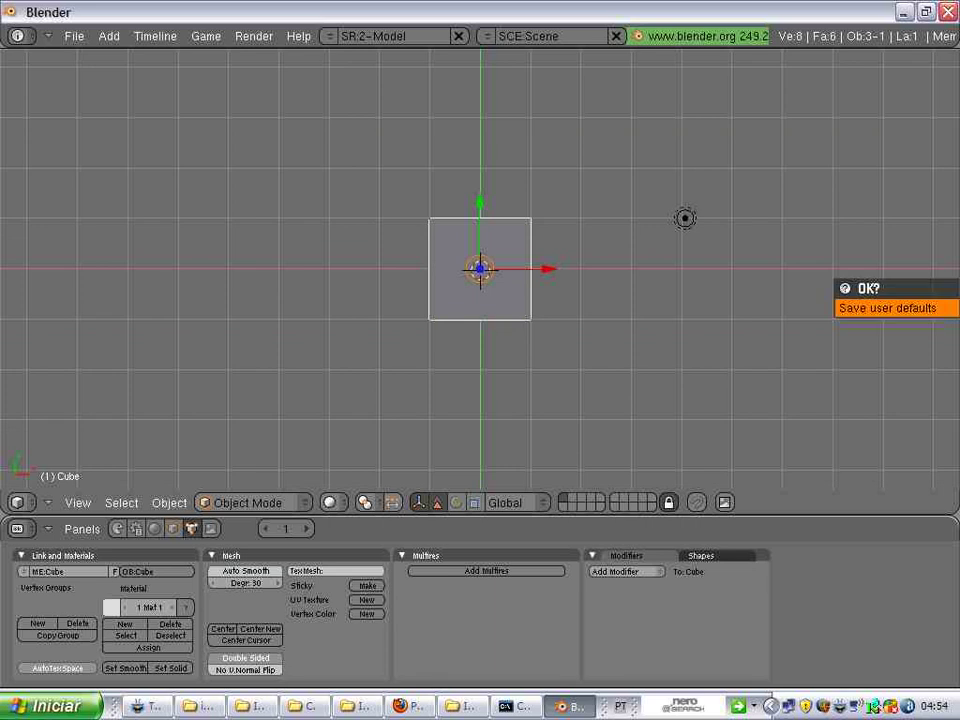
pyautogui.click(890, 308)
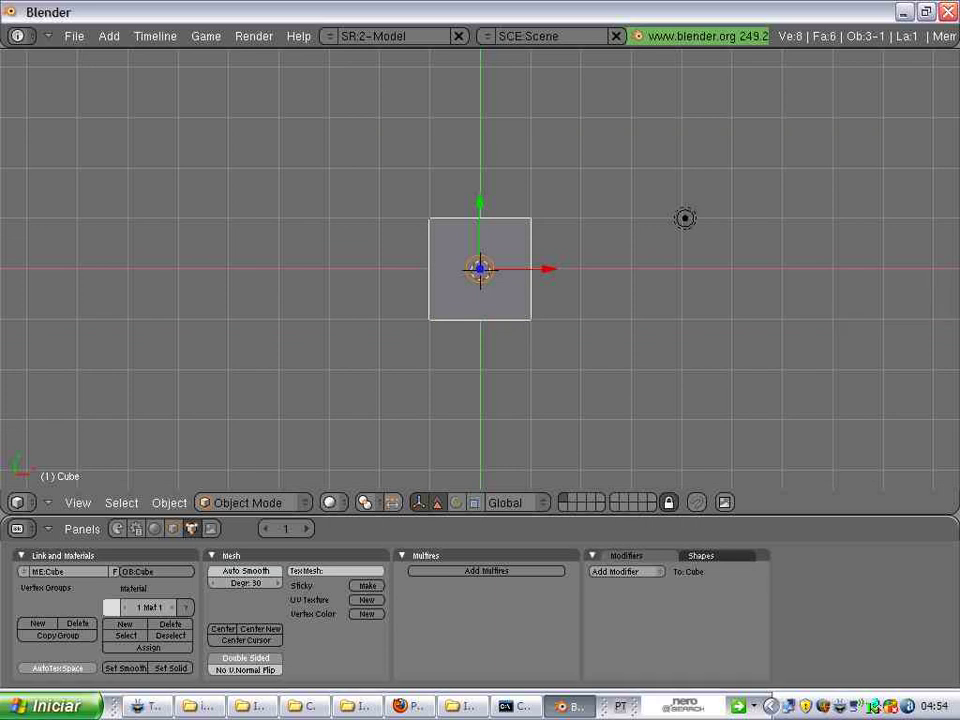
pyautogui.click(947, 12)
pyautogui.doubleClick(143, 20)
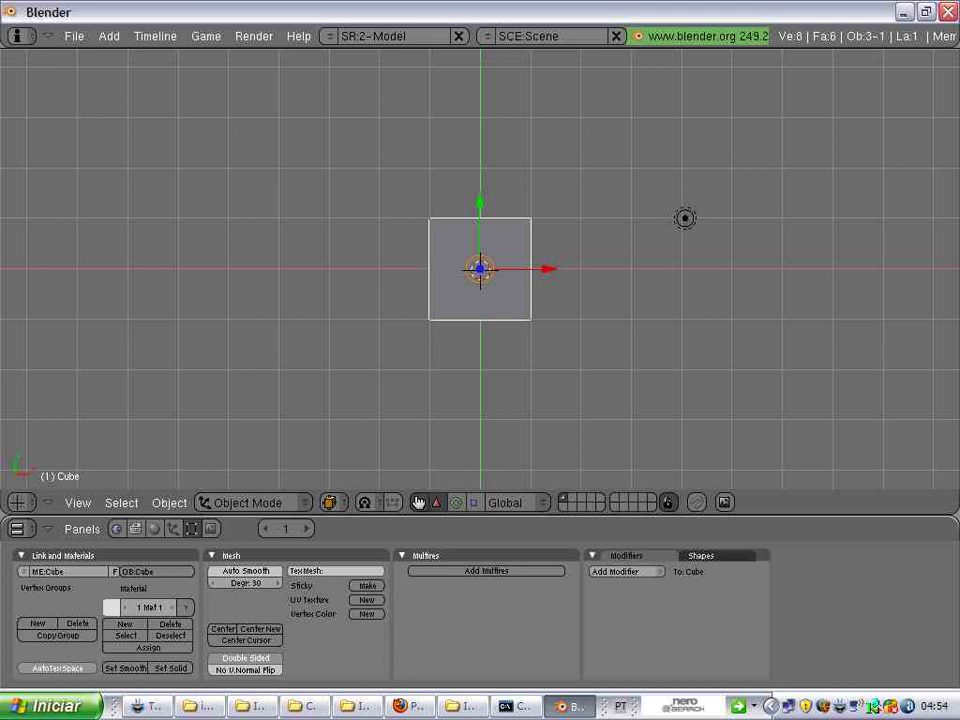
# Step: Select the New User Theme and set its UI and Buttons Icon File to jendrzych2iz9.png
pyautogui.moveTo(480, 48); pyautogui.dragTo(480, 148)
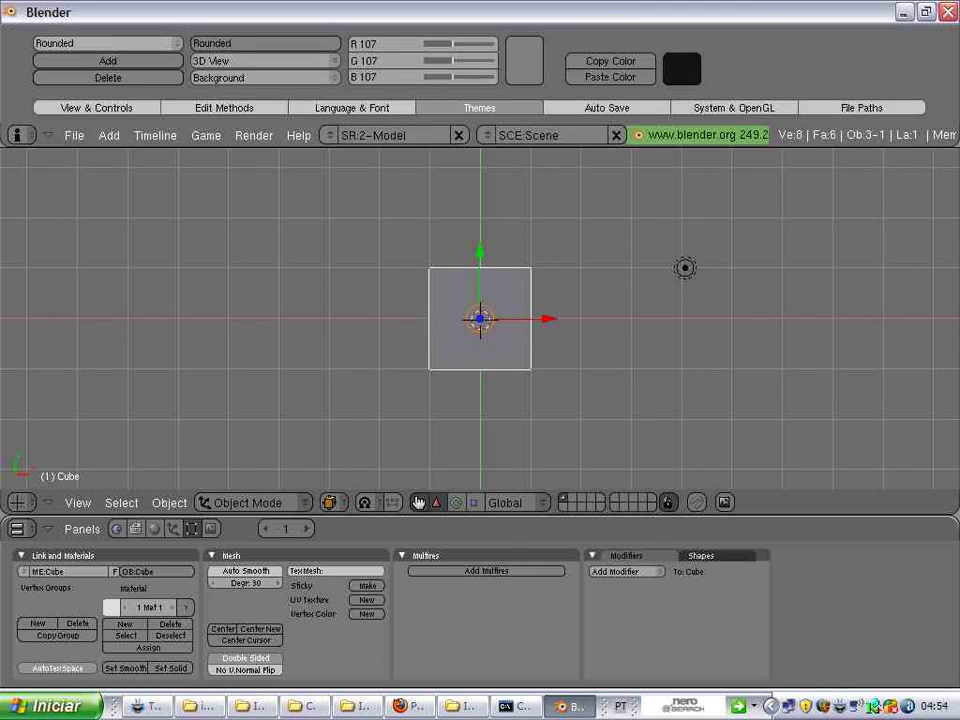
pyautogui.click(105, 43)
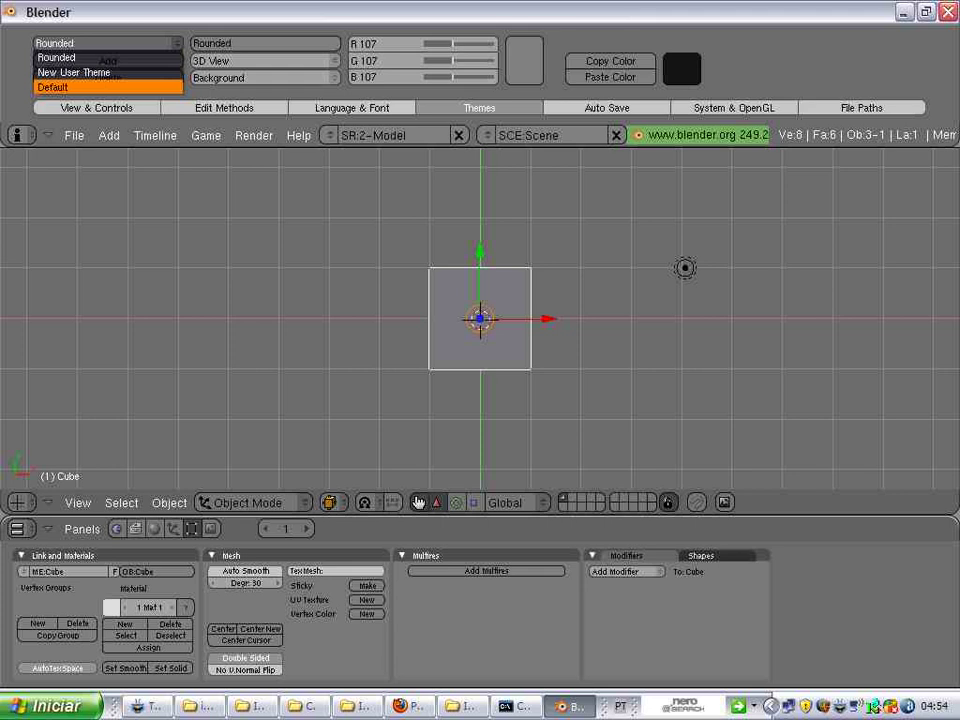
pyautogui.click(80, 87)
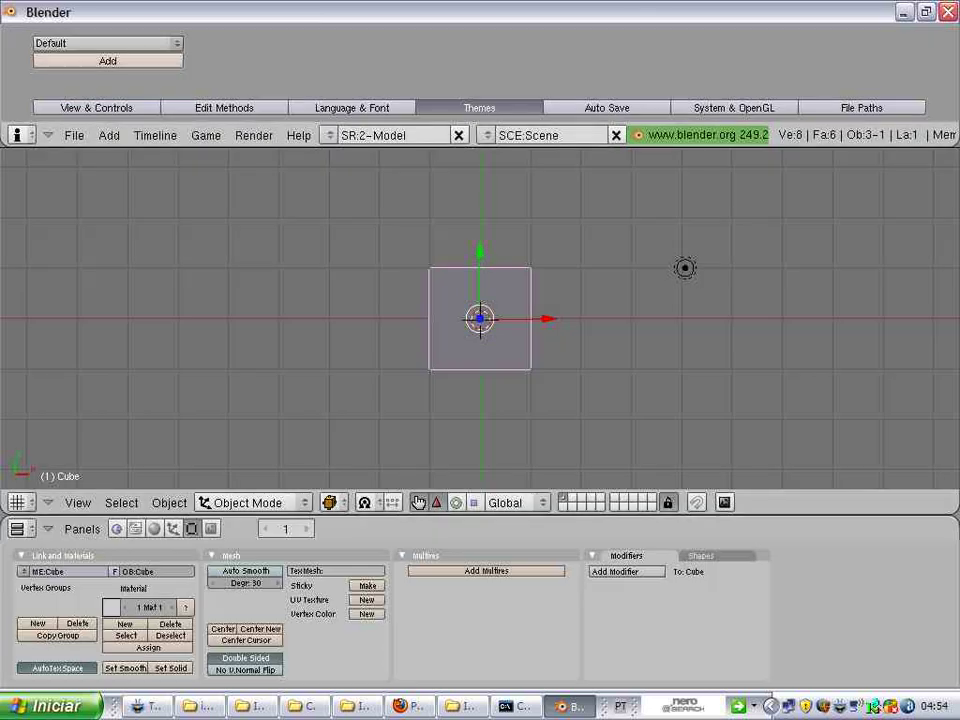
pyautogui.click(108, 43)
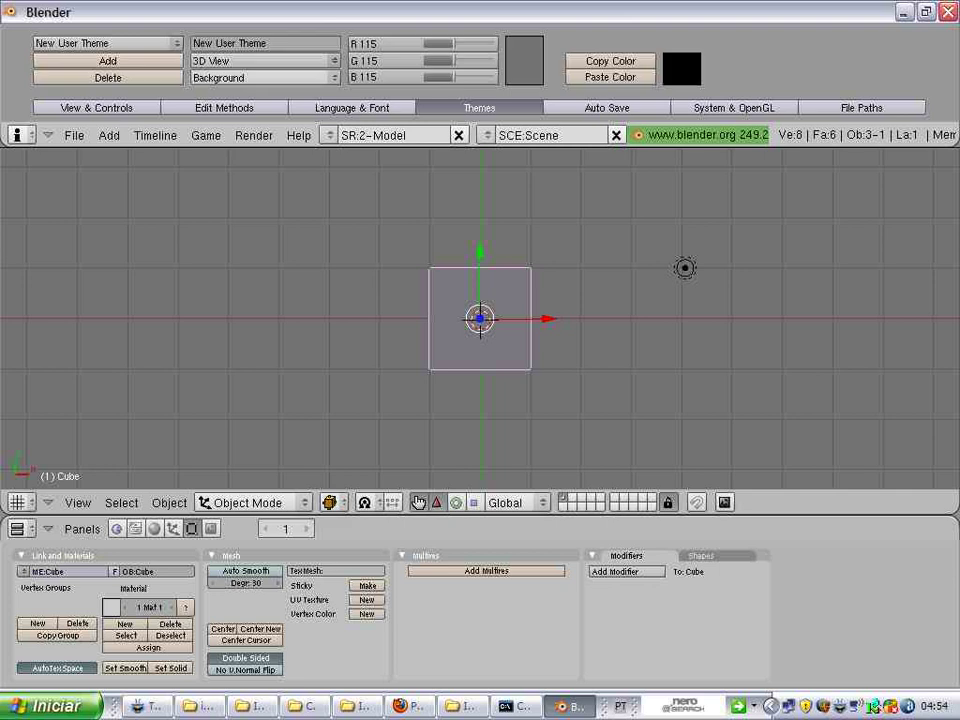
pyautogui.click(265, 61)
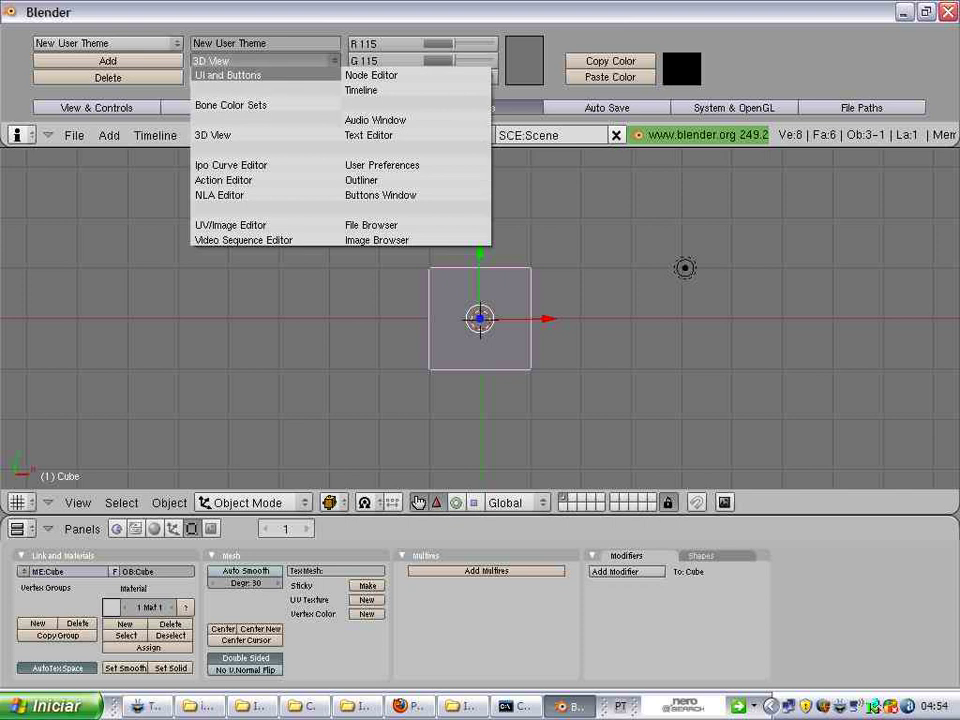
pyautogui.click(228, 75)
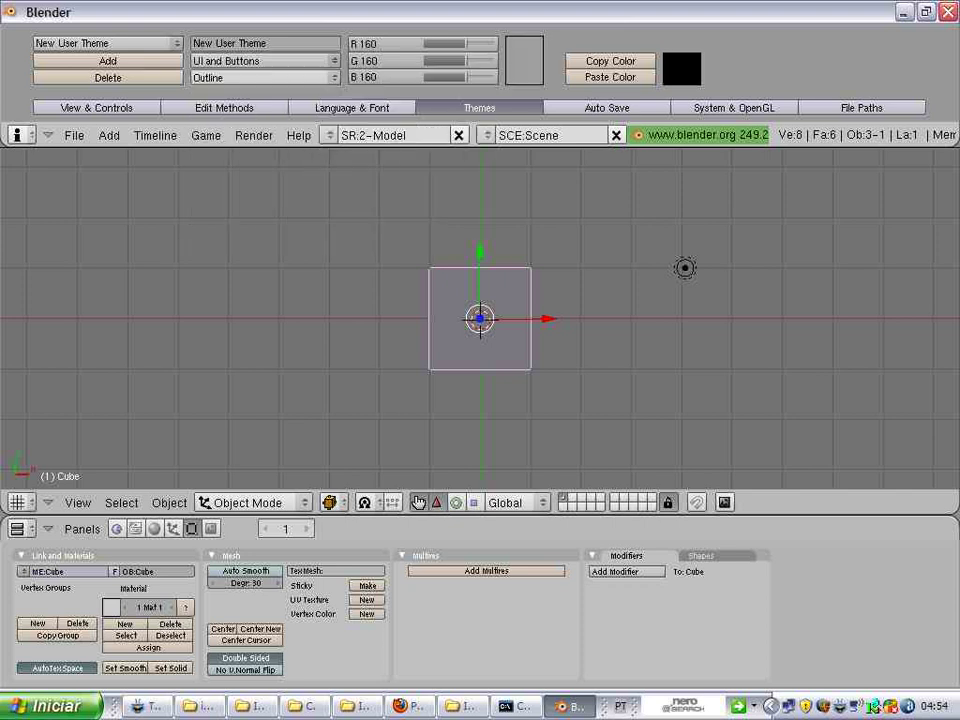
pyautogui.click(262, 77)
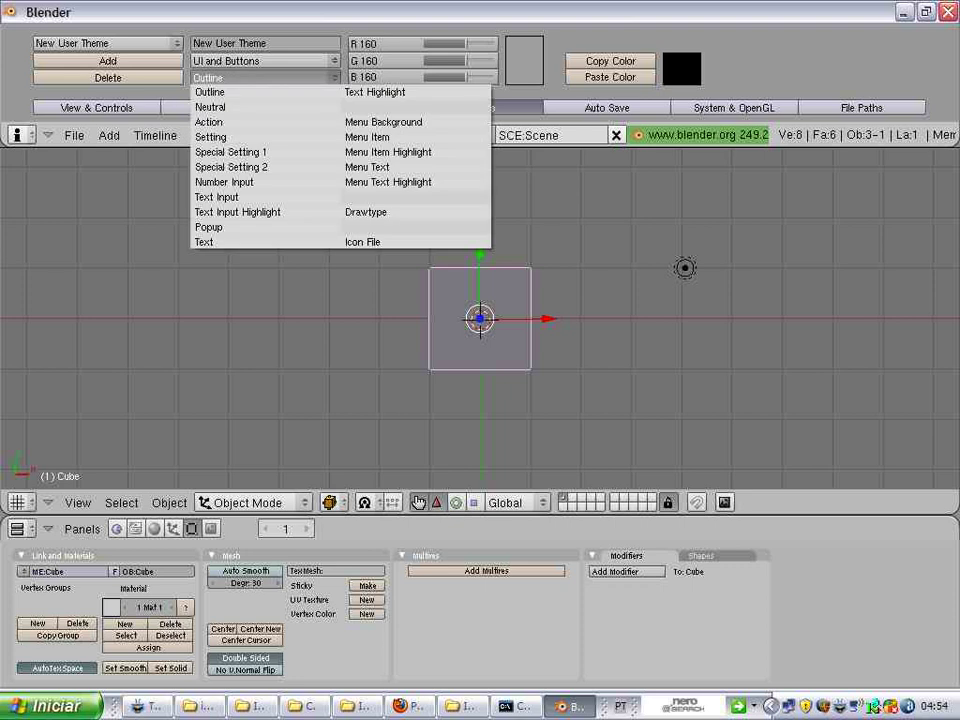
pyautogui.click(362, 242)
pyautogui.click(420, 61)
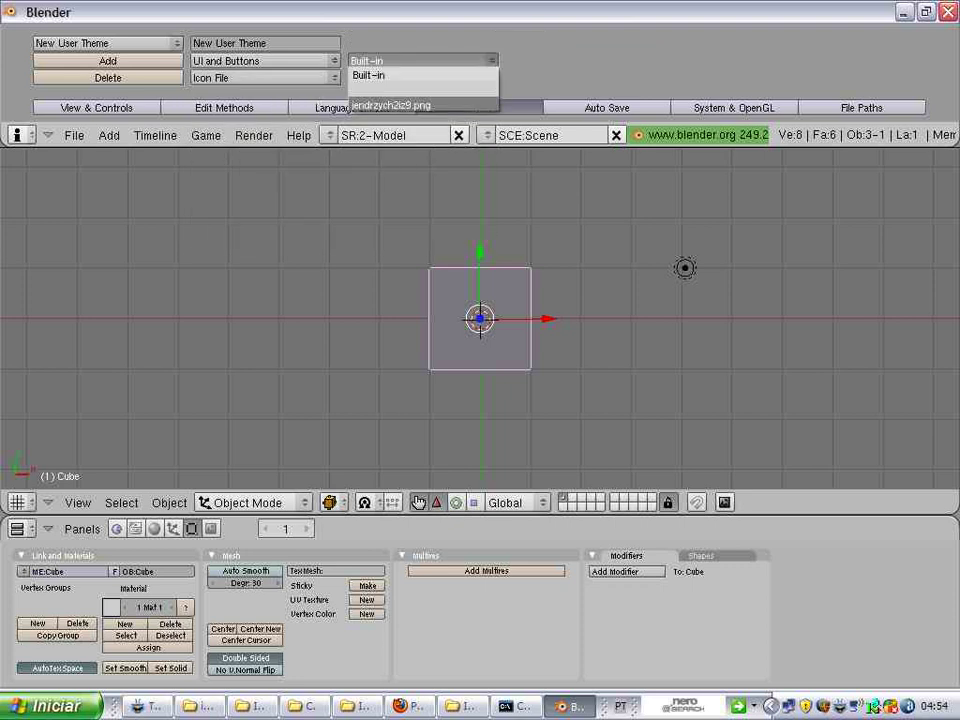
pyautogui.click(390, 105)
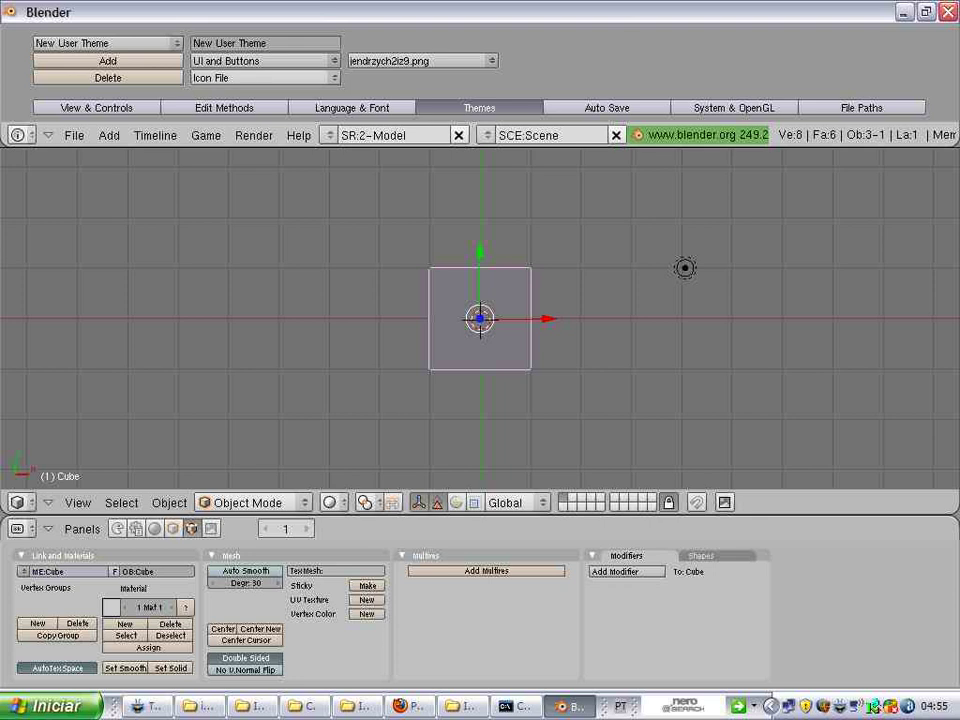
# Step: Try the Rounded and Minimal button drawtypes, settle on OldSkool, and hide the preferences
pyautogui.click(262, 77)
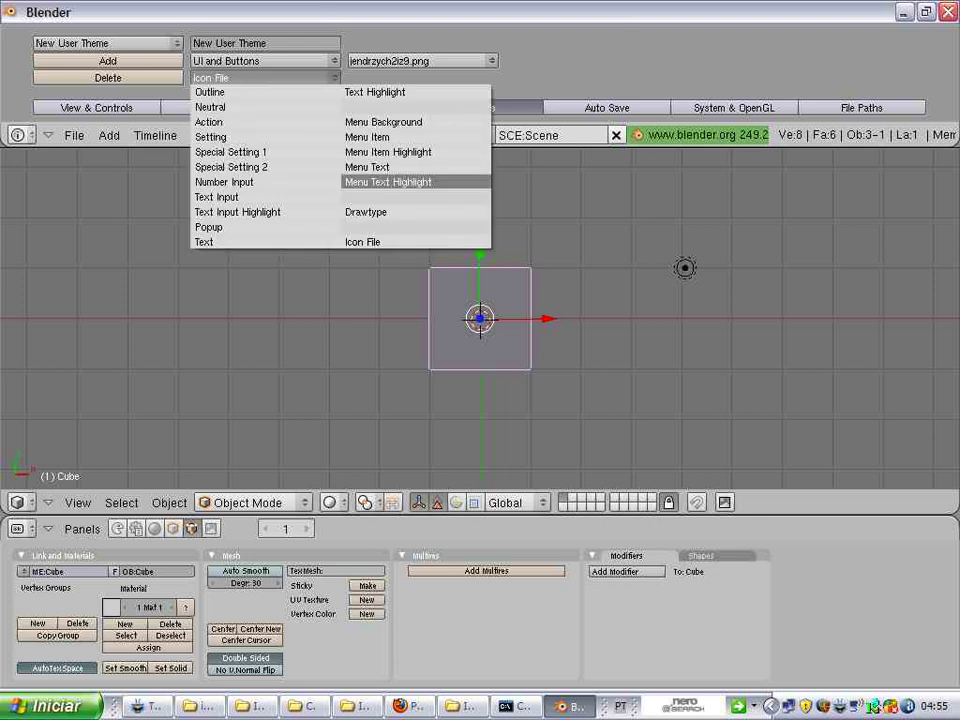
pyautogui.click(366, 212)
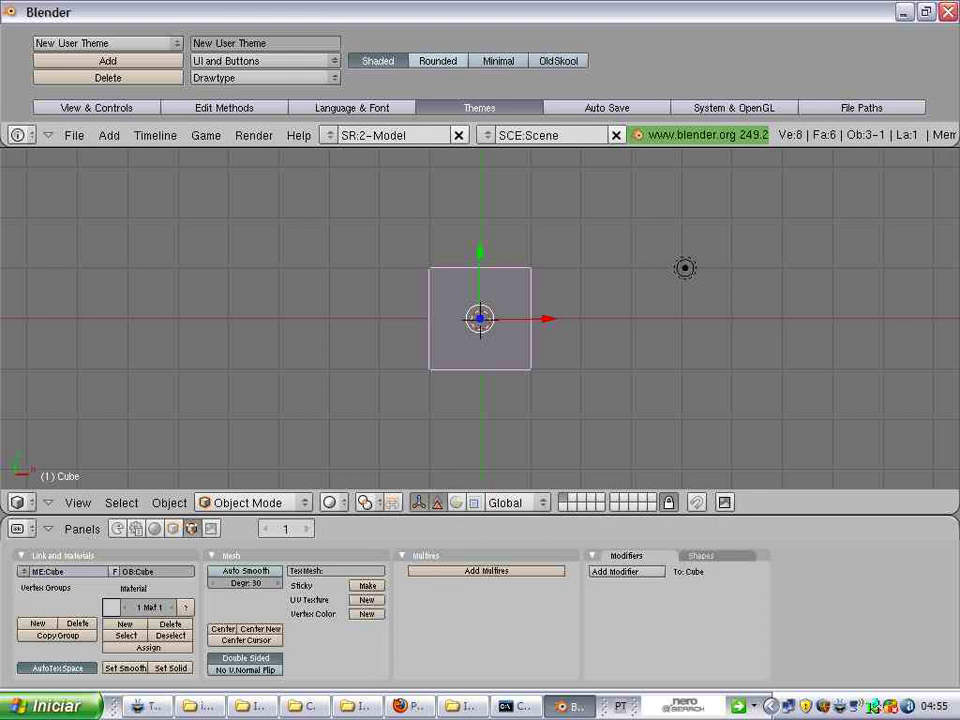
pyautogui.click(438, 61)
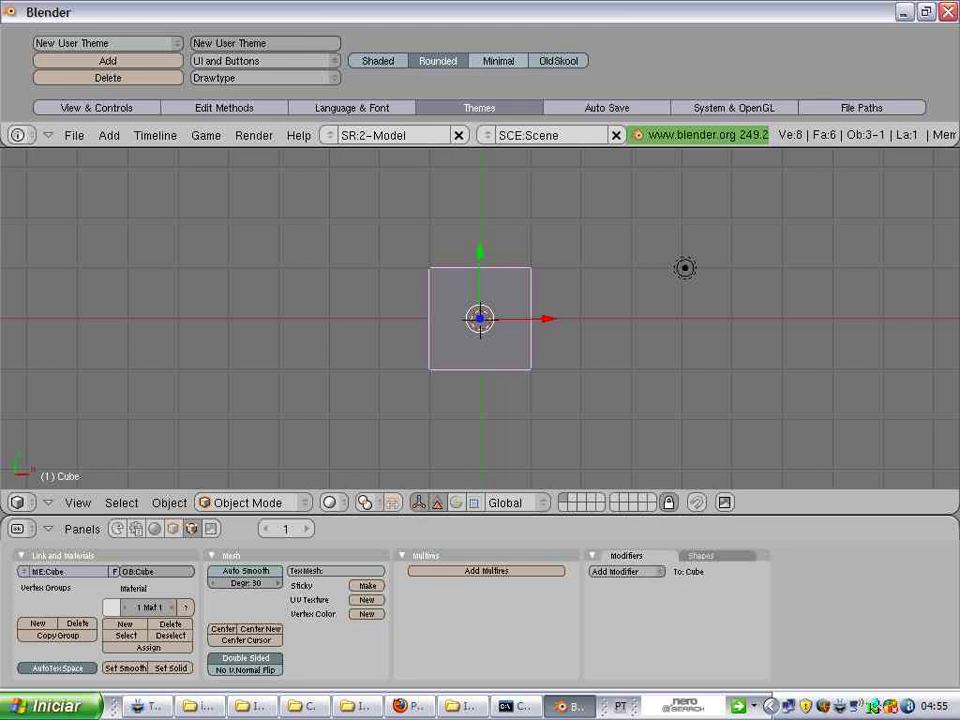
pyautogui.click(498, 61)
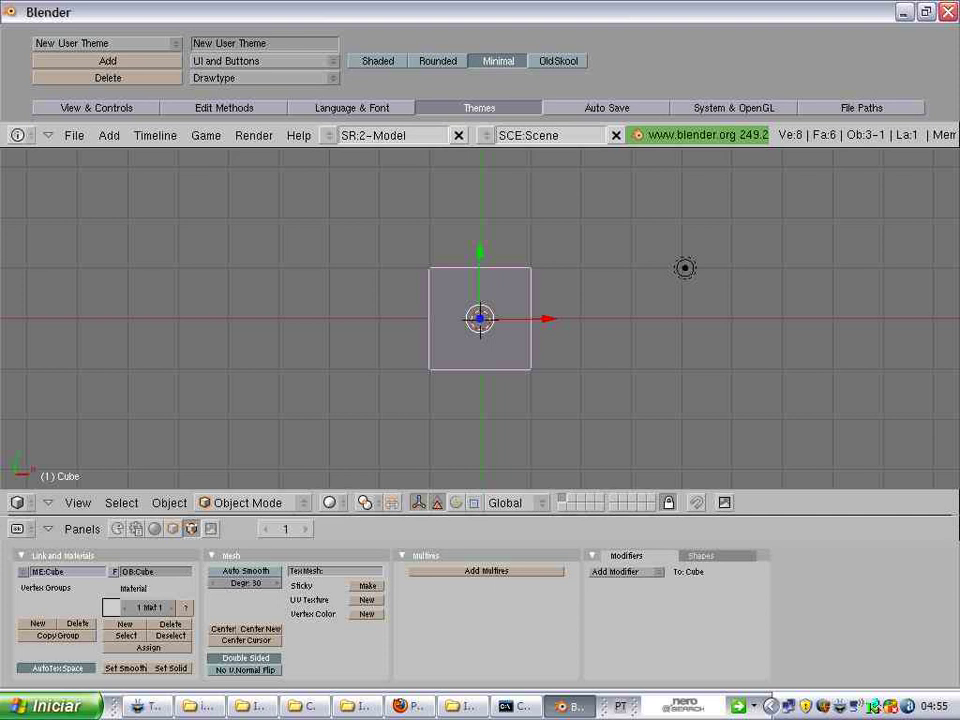
pyautogui.click(558, 61)
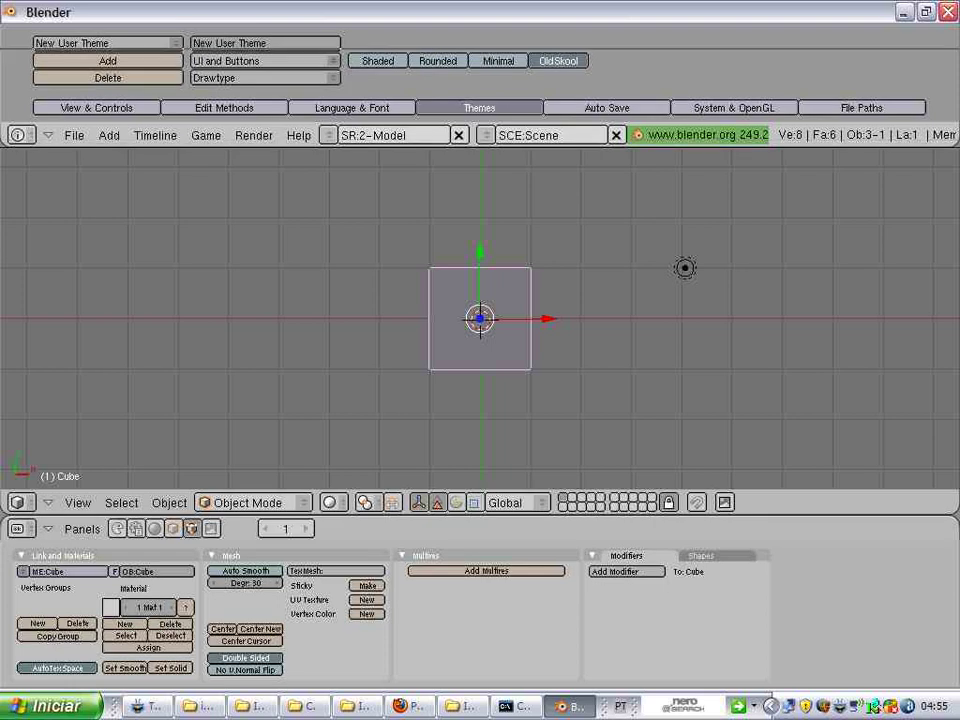
pyautogui.moveTo(480, 121); pyautogui.dragTo(480, 22)
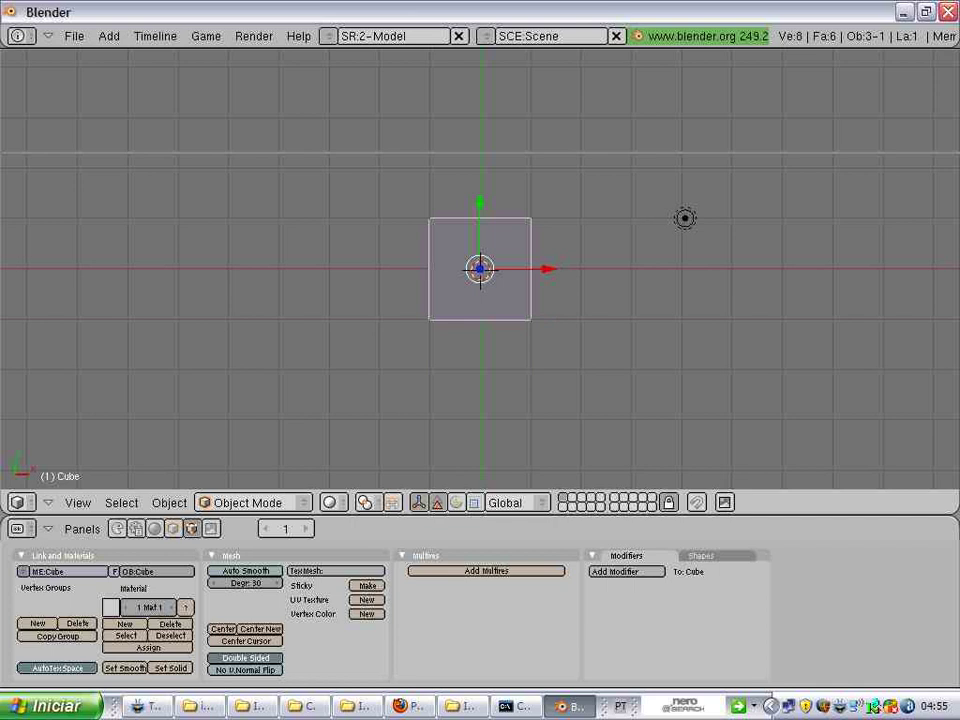
# Step: Save the OldSkool theme as user defaults with Ctrl+U, then quit with Ctrl+Q
pyautogui.moveTo(480, 115); pyautogui.dragTo(480, 155)
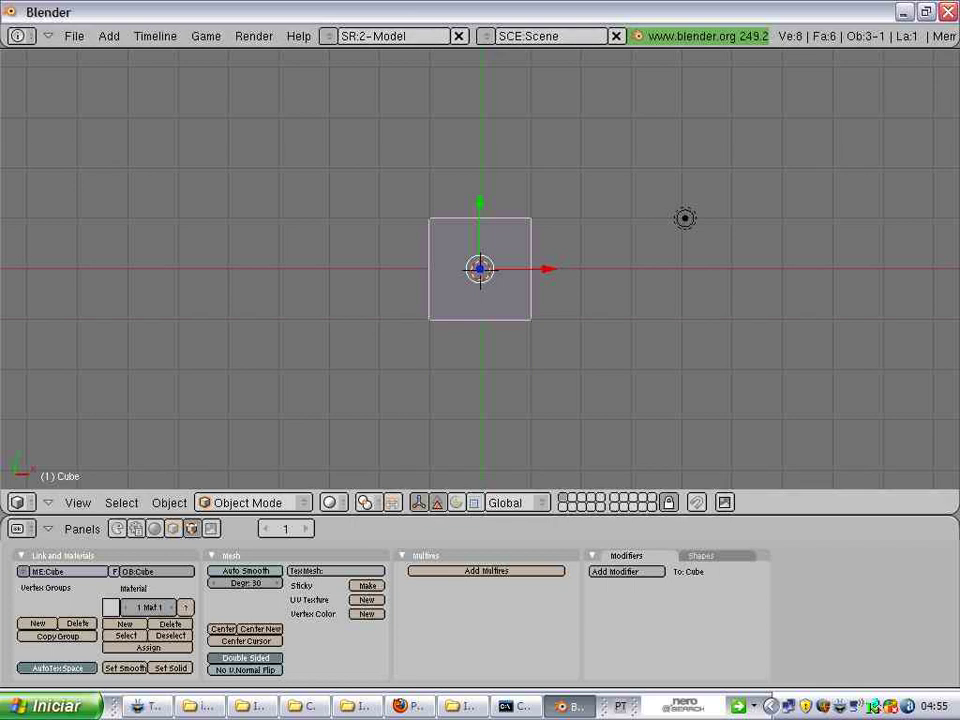
pyautogui.hotkey('ctrl', 'u')
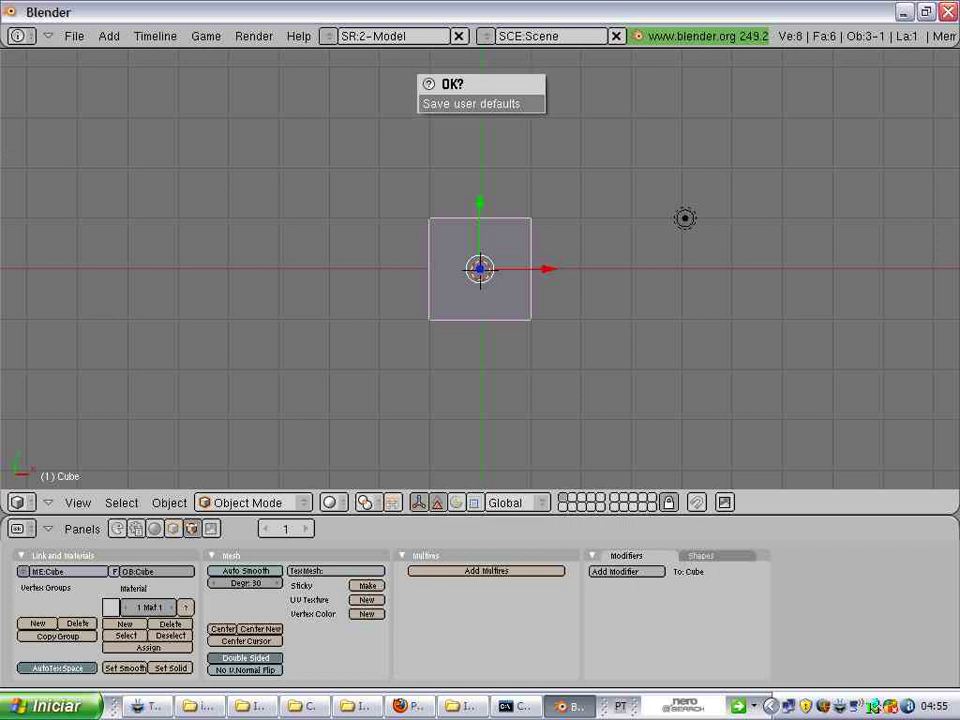
pyautogui.press('Return')
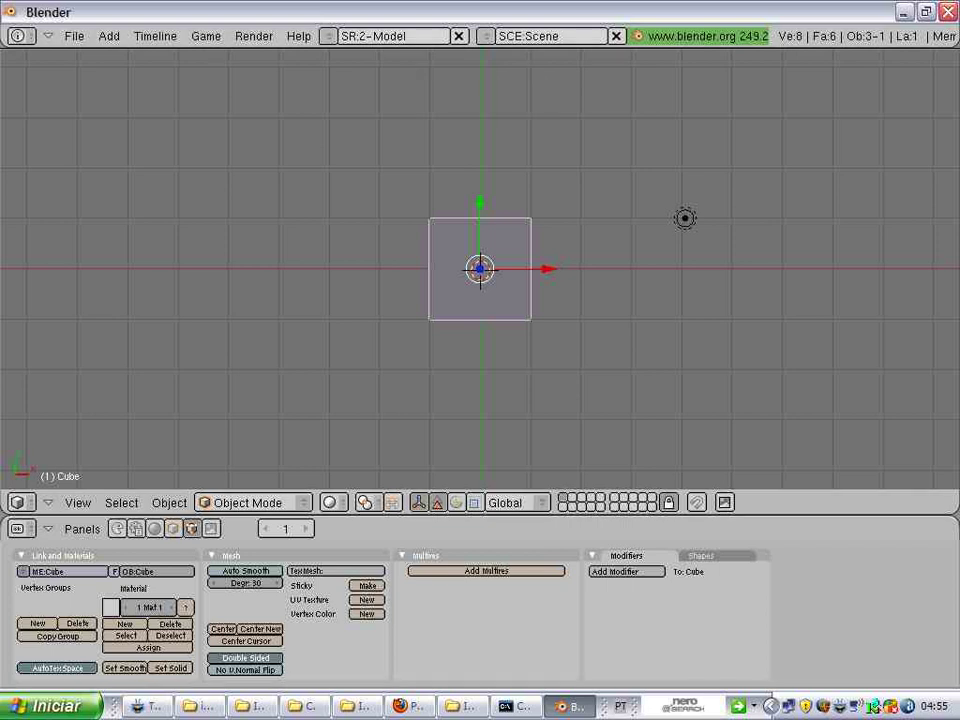
pyautogui.hotkey('ctrl', 'q')
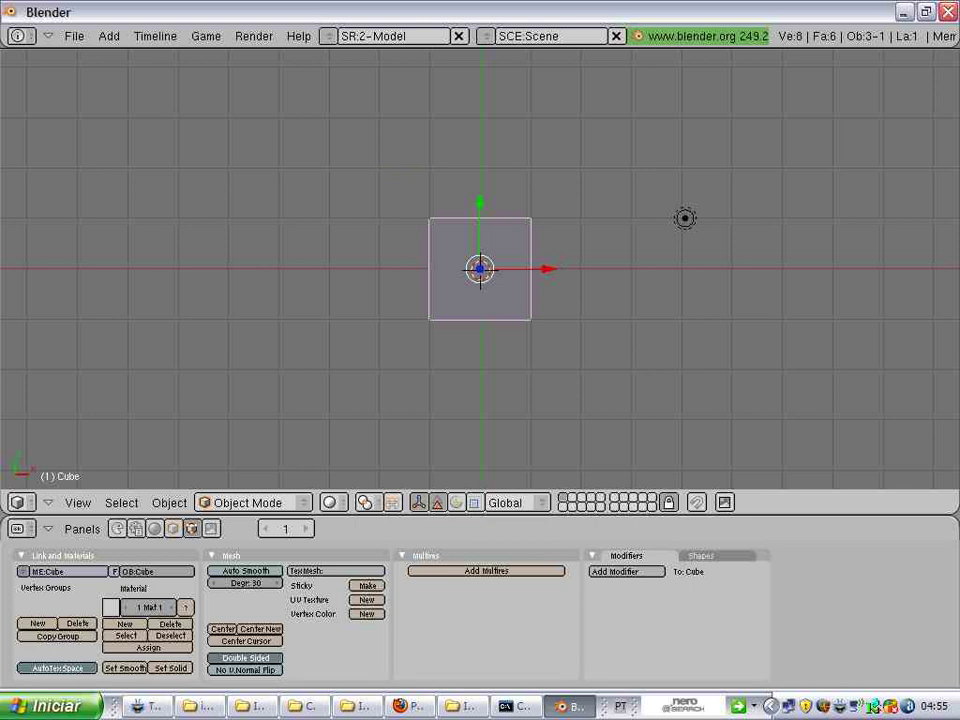
# Step: Minimize Blender and its console, then restore and maximize the icones para Blender folder
pyautogui.click(904, 12)
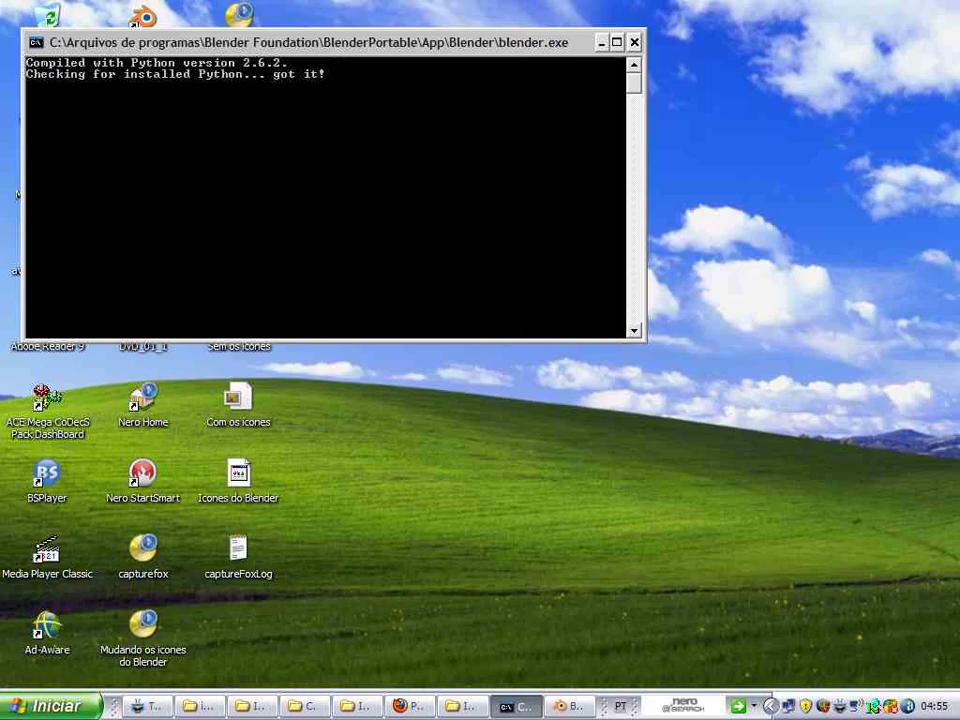
pyautogui.click(601, 42)
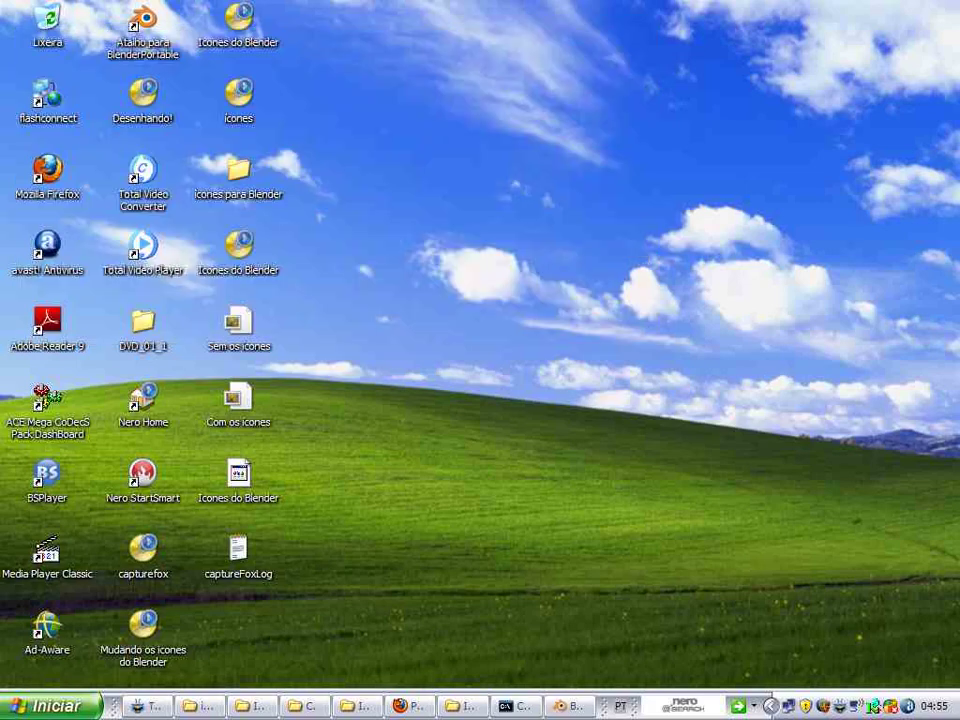
pyautogui.click(199, 706)
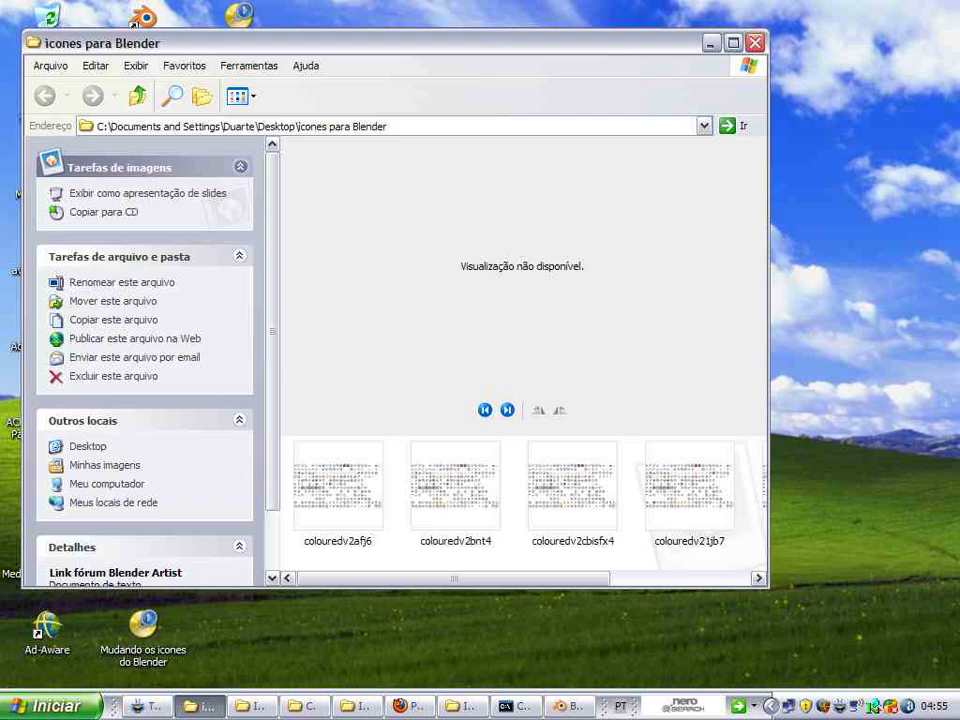
pyautogui.doubleClick(550, 42)
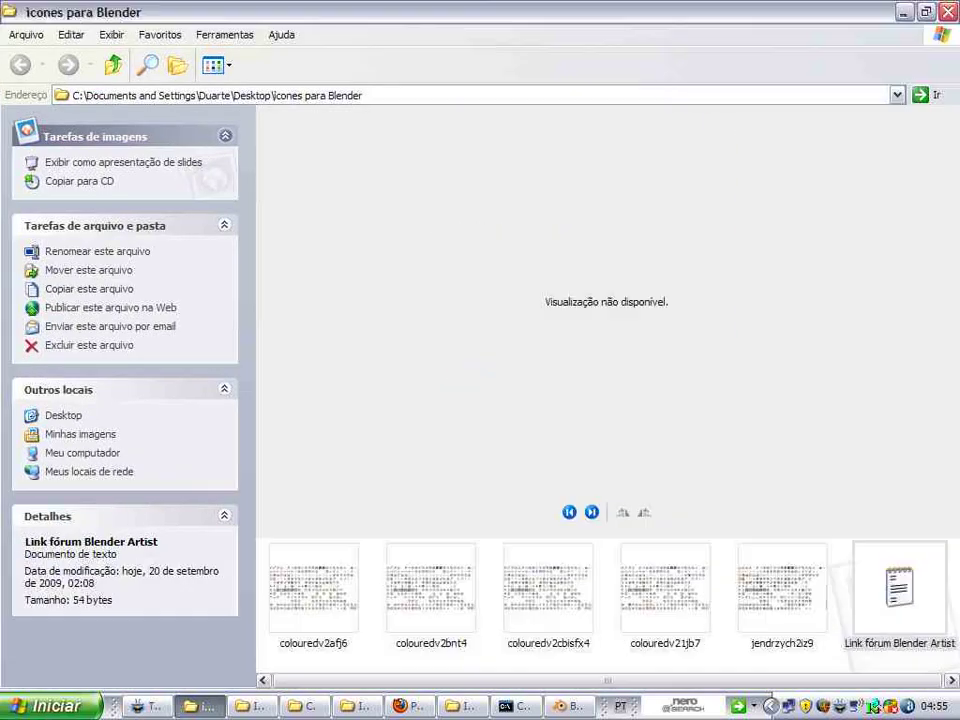
# Step: Step through the icon set previews and open the Link fórum Blender Artist note
pyautogui.press('Right')
pyautogui.press('Right')
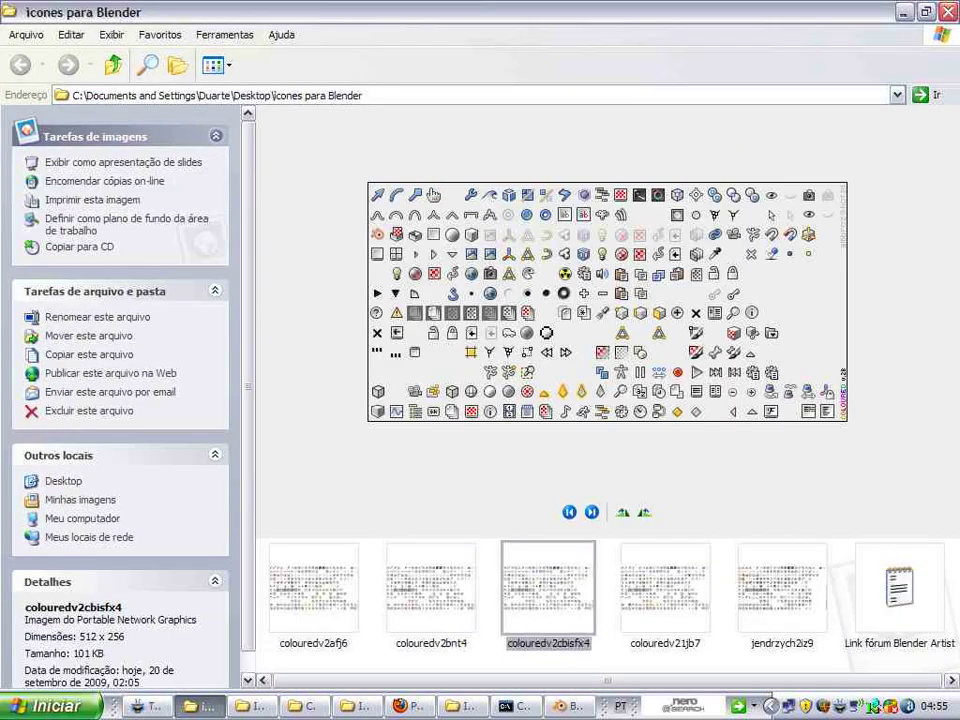
pyautogui.press('Right')
pyautogui.press('Right')
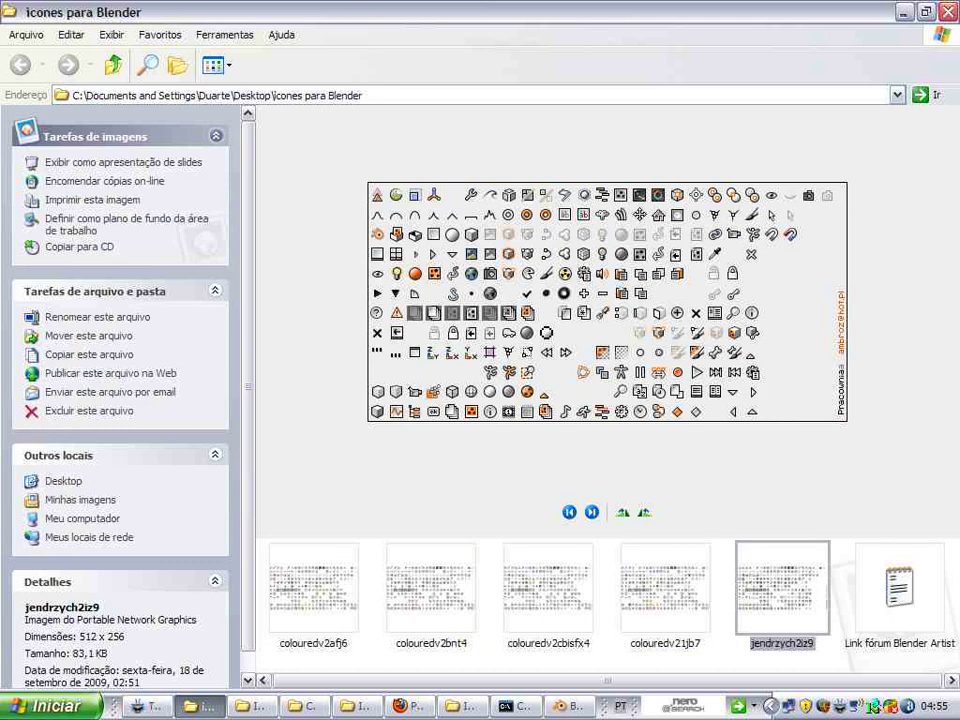
pyautogui.press('Right')
pyautogui.press('Return')
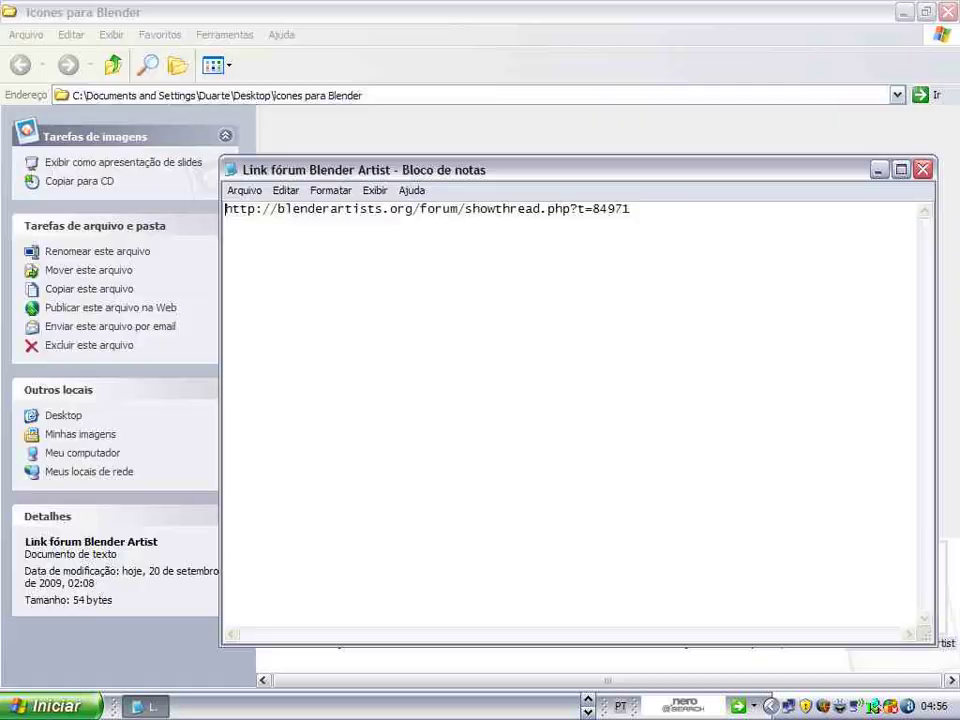
# Step: Enlarge the Notepad font to size 20 and maximize the window
pyautogui.moveTo(630, 209); pyautogui.dragTo(225, 209)
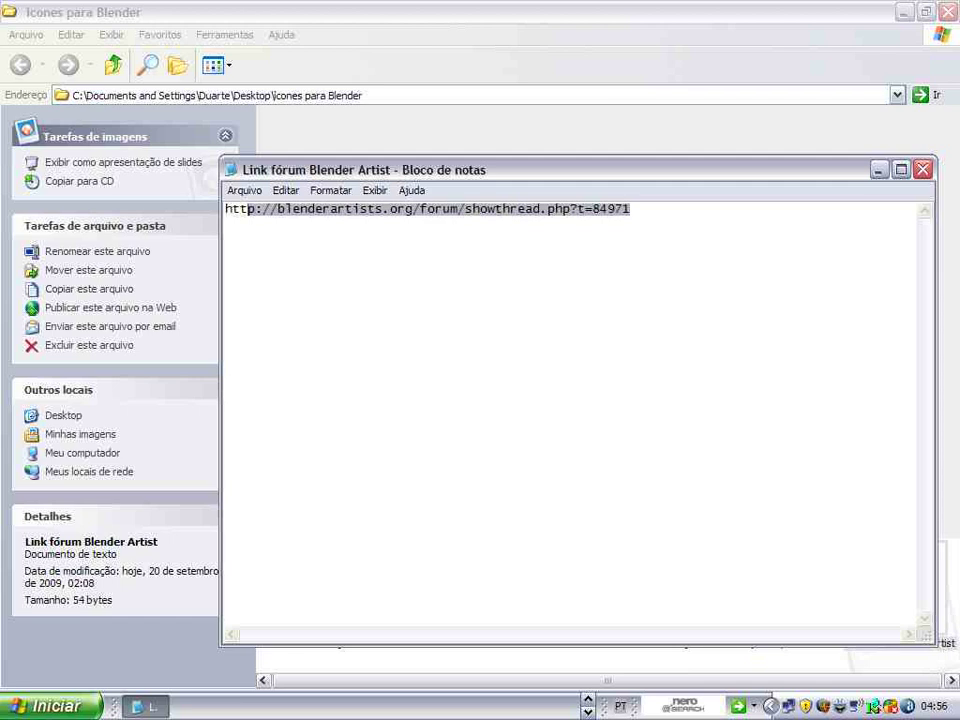
pyautogui.click(330, 190)
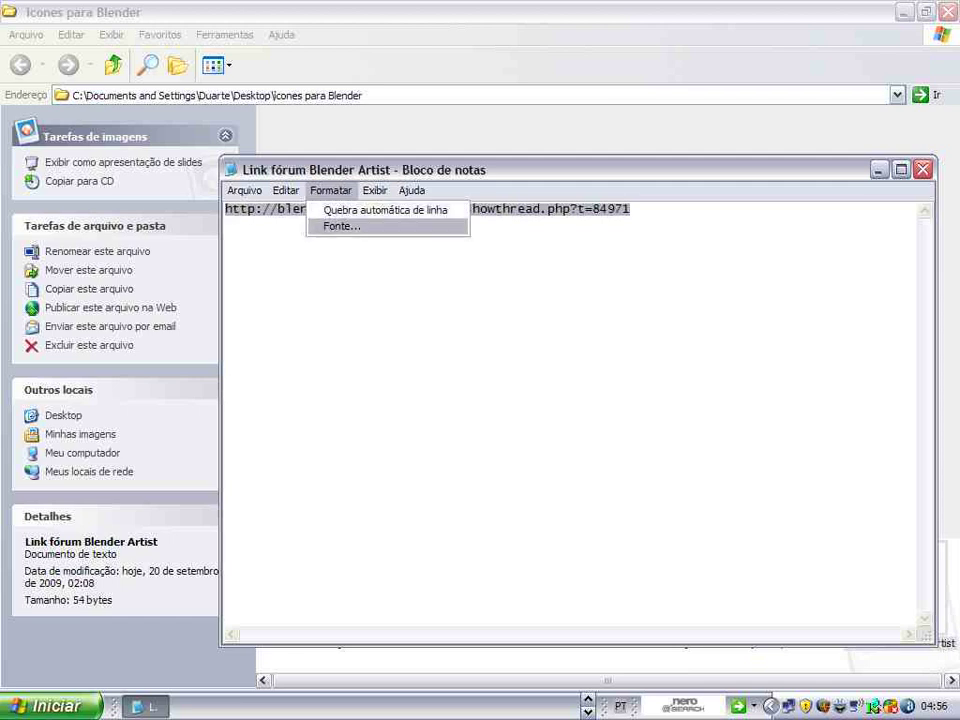
pyautogui.click(335, 226)
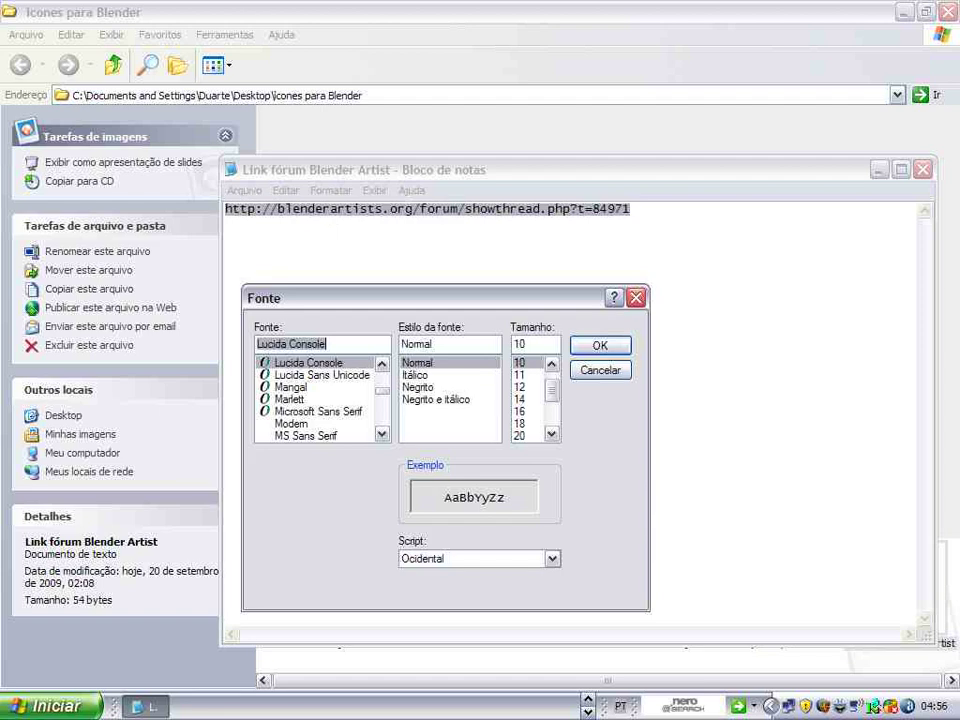
pyautogui.click(520, 398)
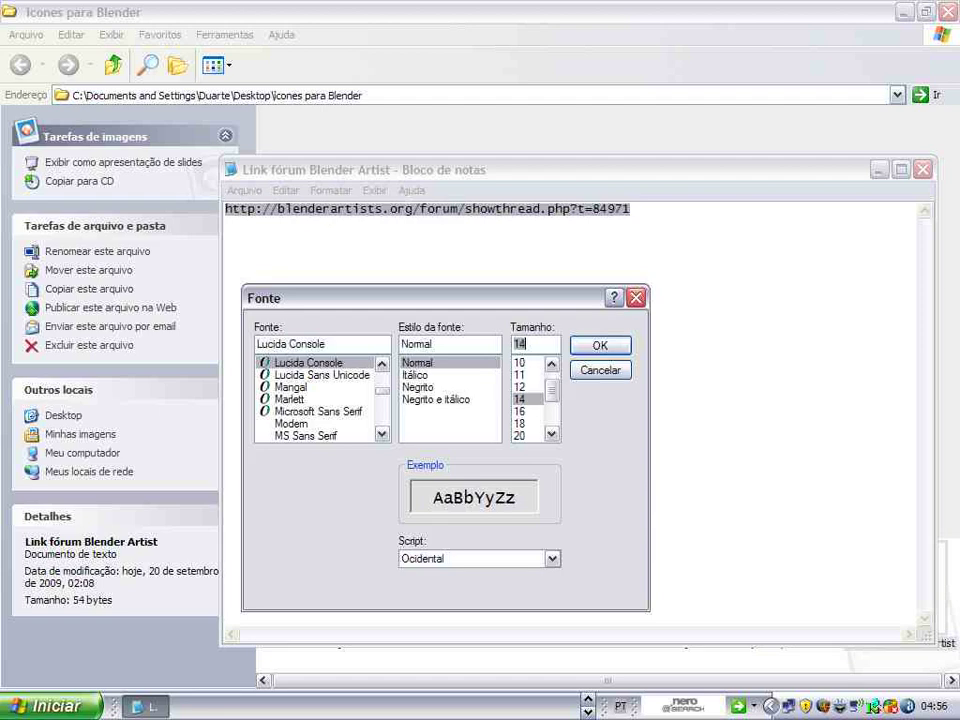
pyautogui.press('Down')
pyautogui.press('Down')
pyautogui.press('Down')
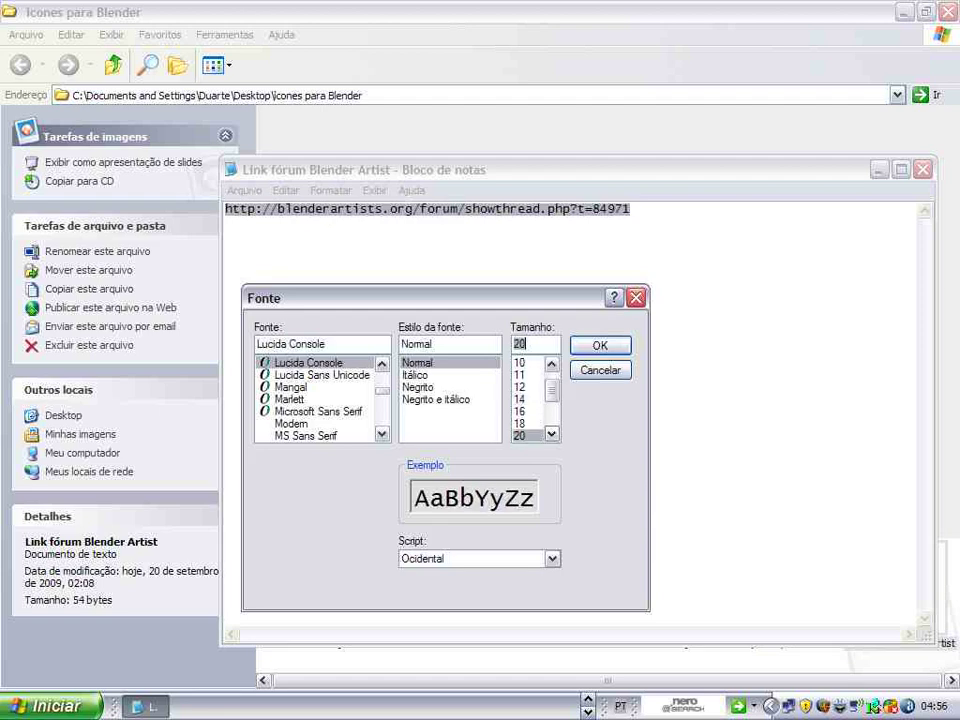
pyautogui.press('Return')
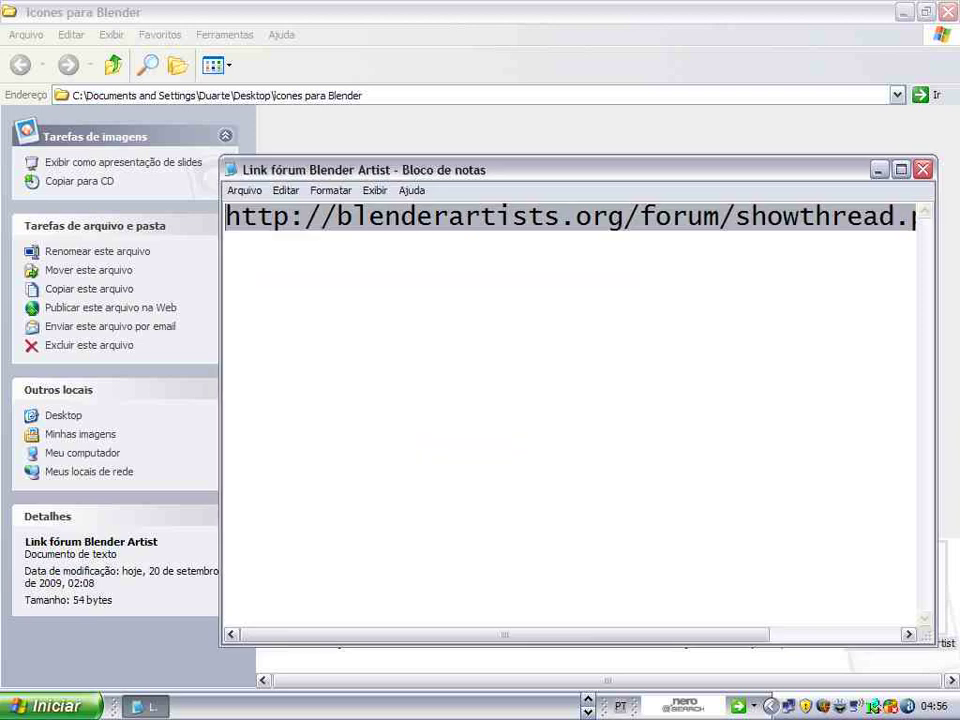
pyautogui.hotkey('alt', 'space')
pyautogui.press('x')
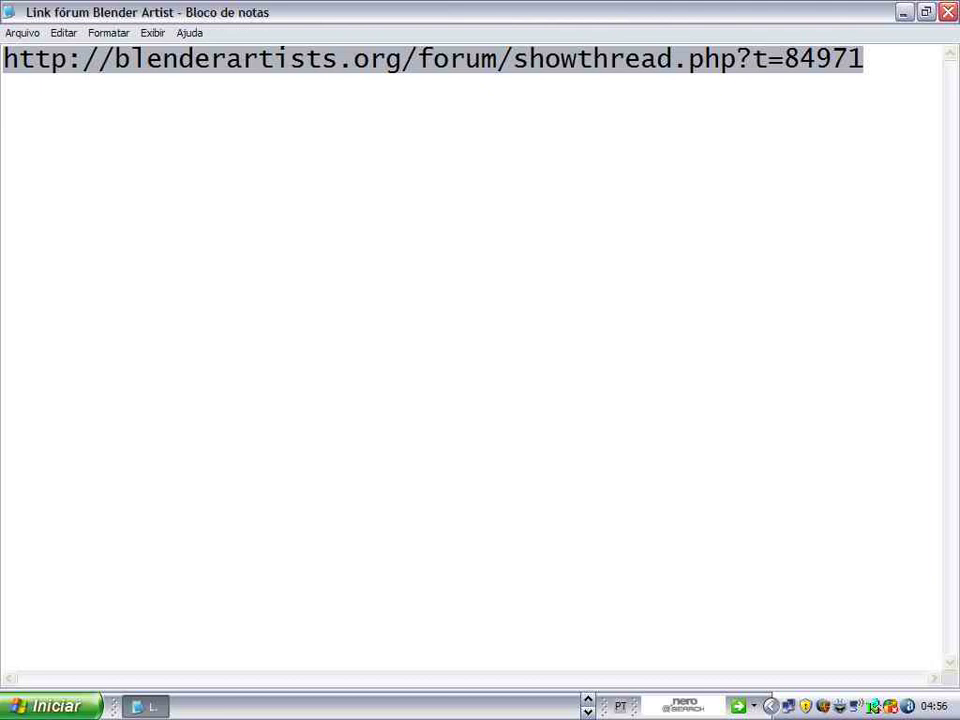
# Step: Turn on Quebra automática de linha so the forum link wraps
pyautogui.click(110, 58)
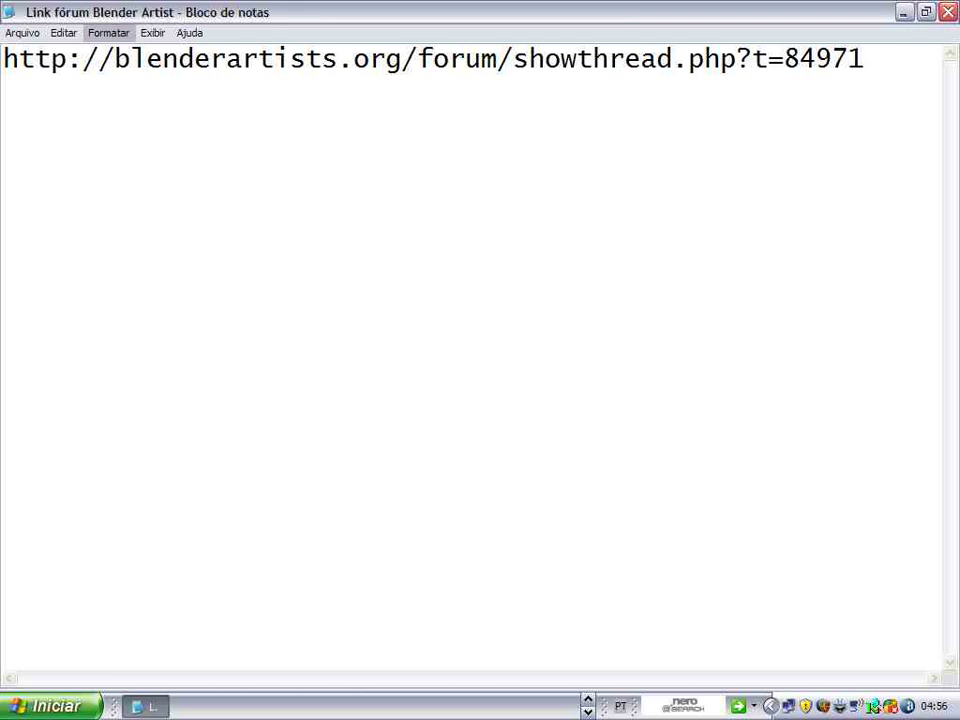
pyautogui.hotkey('ctrl', 'a')
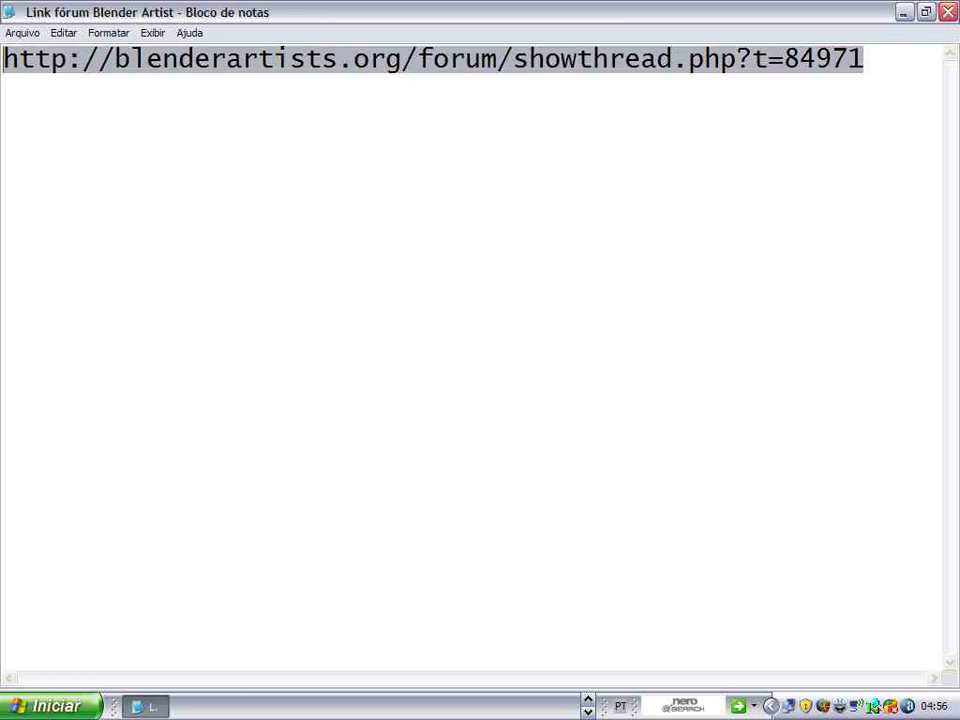
pyautogui.click(108, 32)
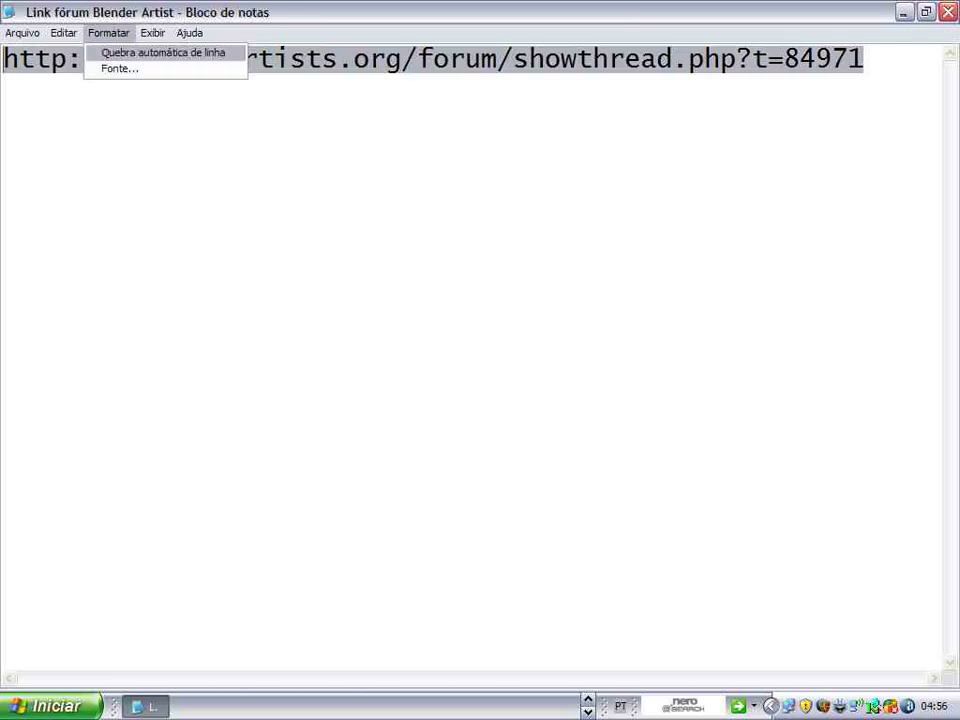
pyautogui.click(163, 52)
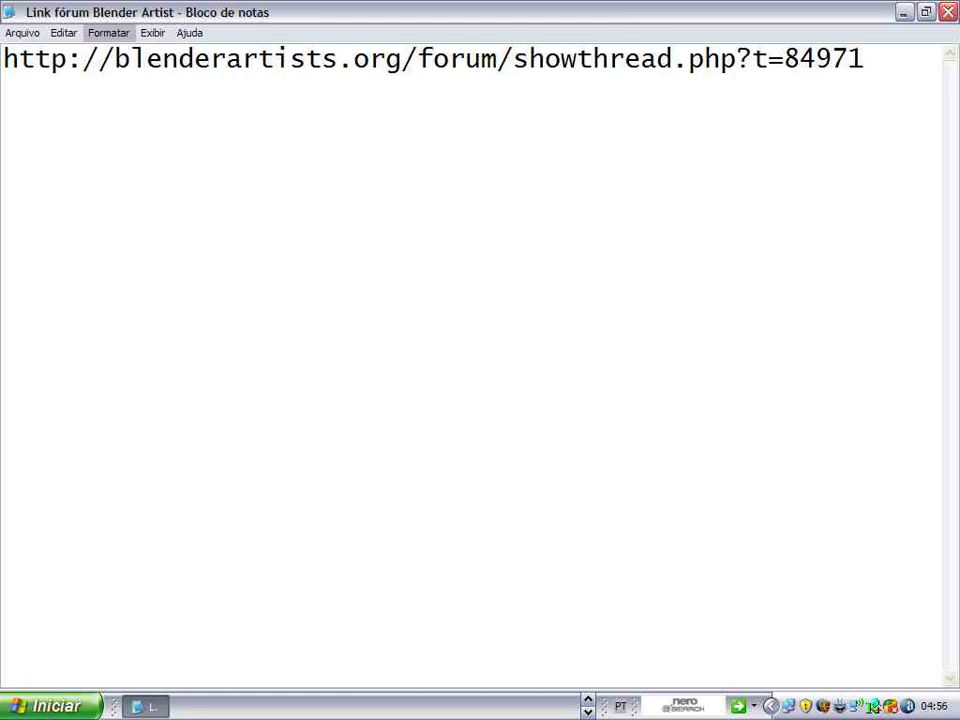
# Step: Reset the note's font to 12-point Lucida Console
pyautogui.click(108, 32)
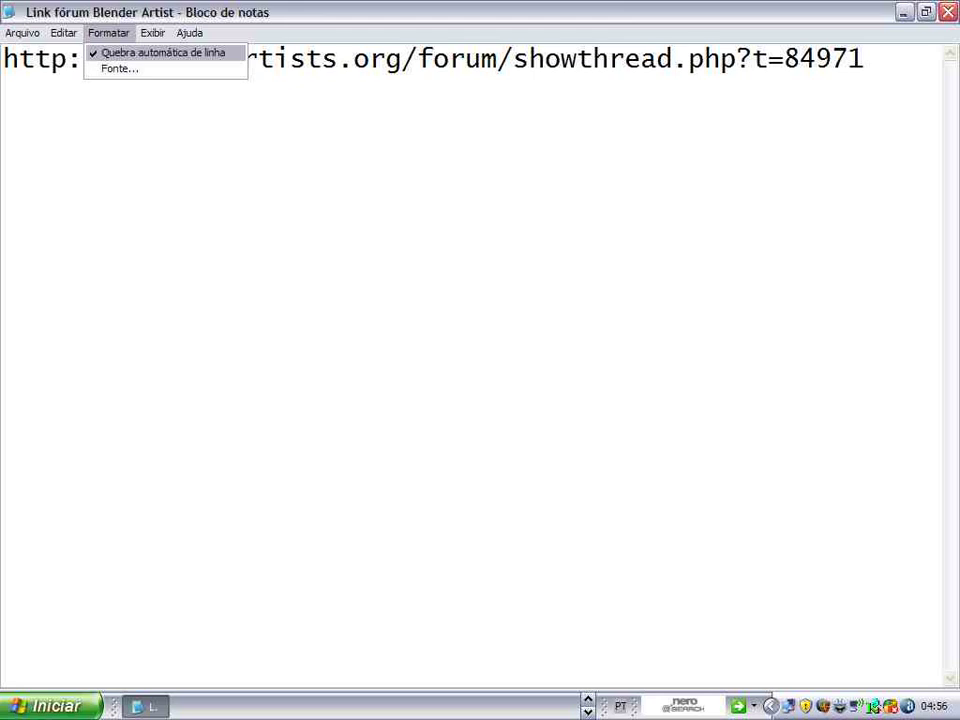
pyautogui.click(120, 68)
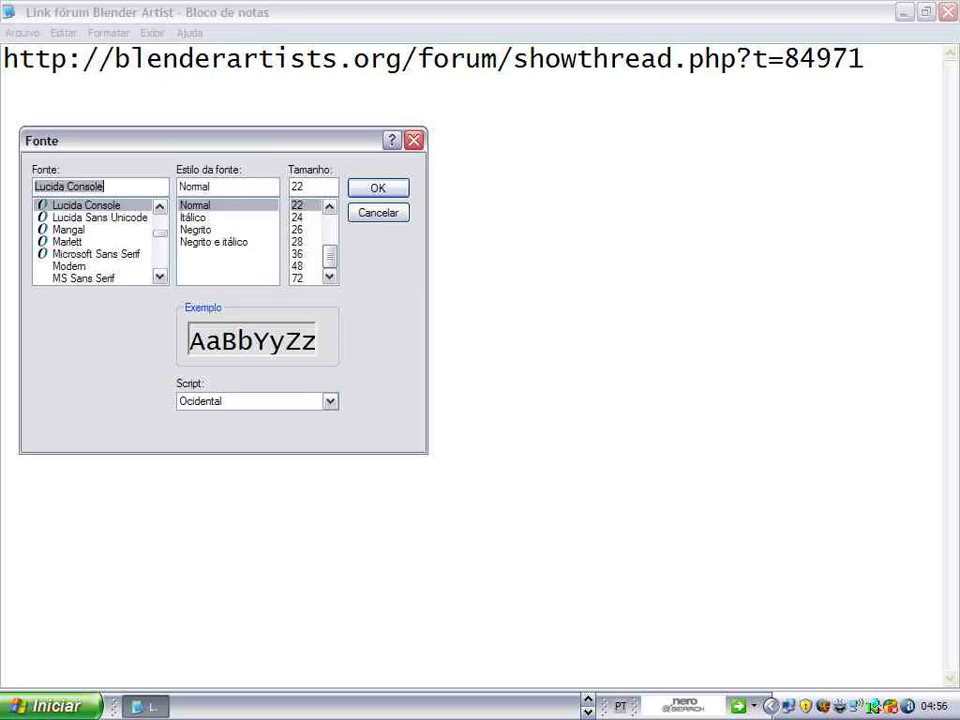
pyautogui.scroll(2, 313, 241)
pyautogui.scroll(1, 313, 241)
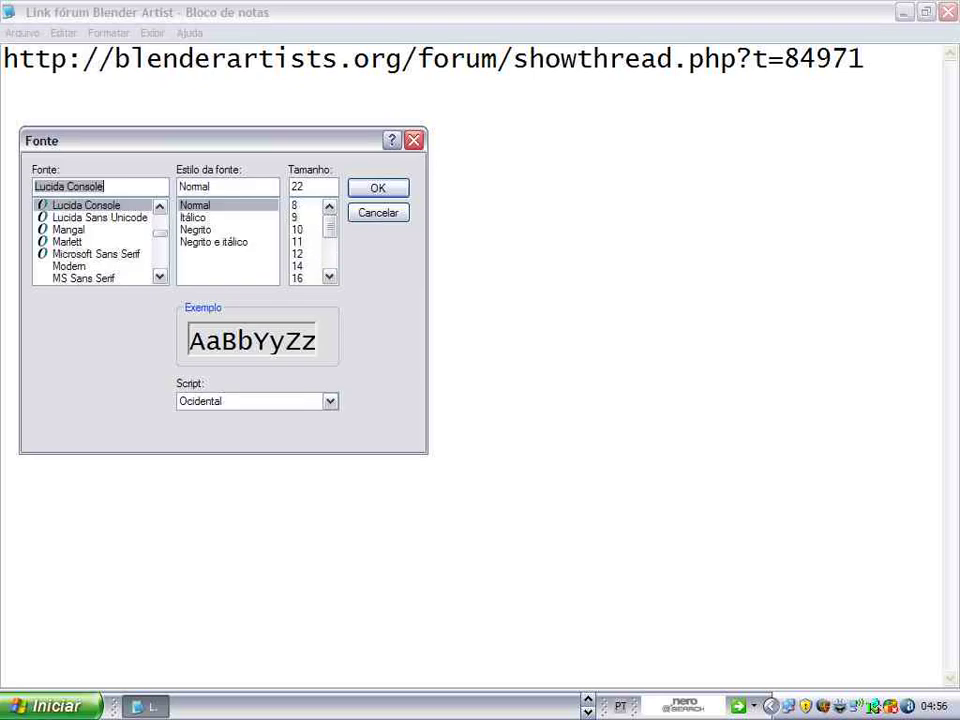
pyautogui.click(298, 254)
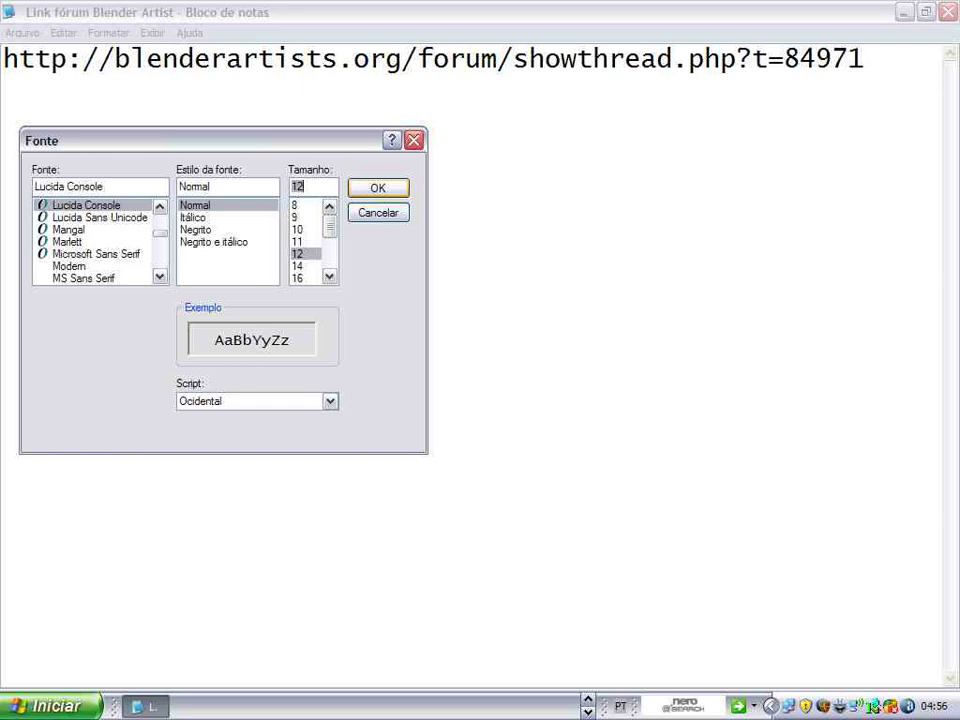
pyautogui.press('Return')
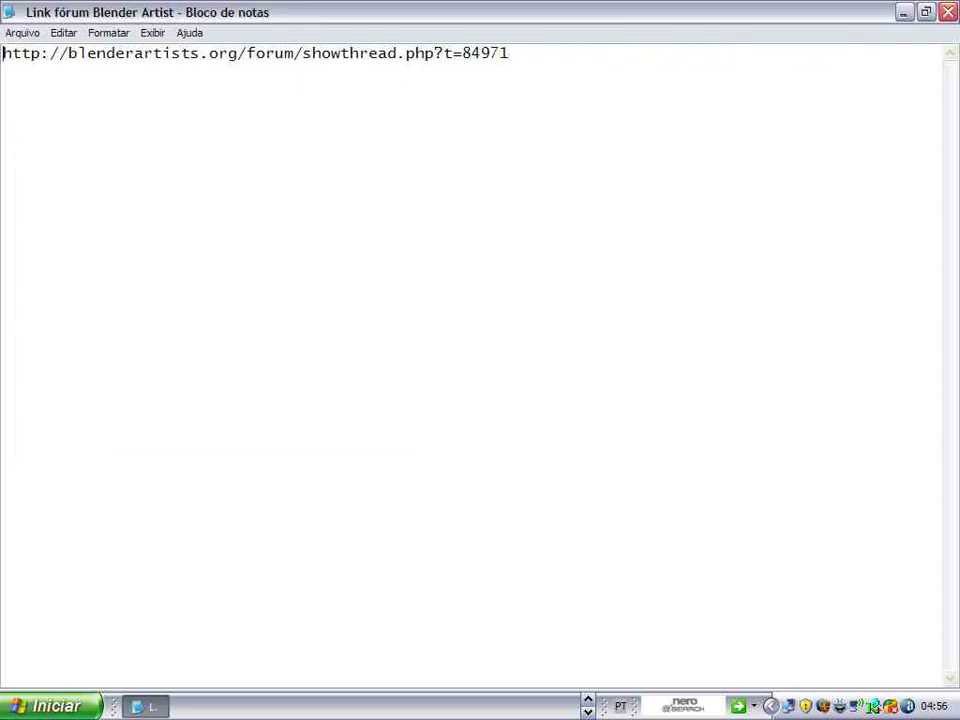
# Step: Select the forum link and bring Firefox's start page to the front
pyautogui.moveTo(509, 53); pyautogui.dragTo(2, 53)
pyautogui.hotkey('ctrl', 'c')
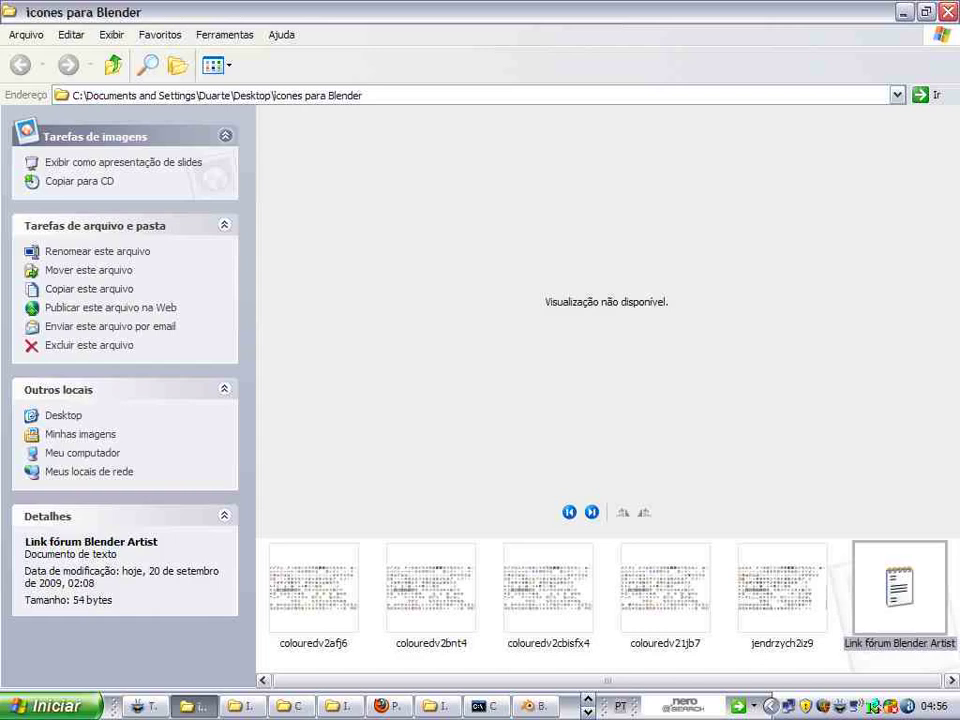
pyautogui.click(190, 706)
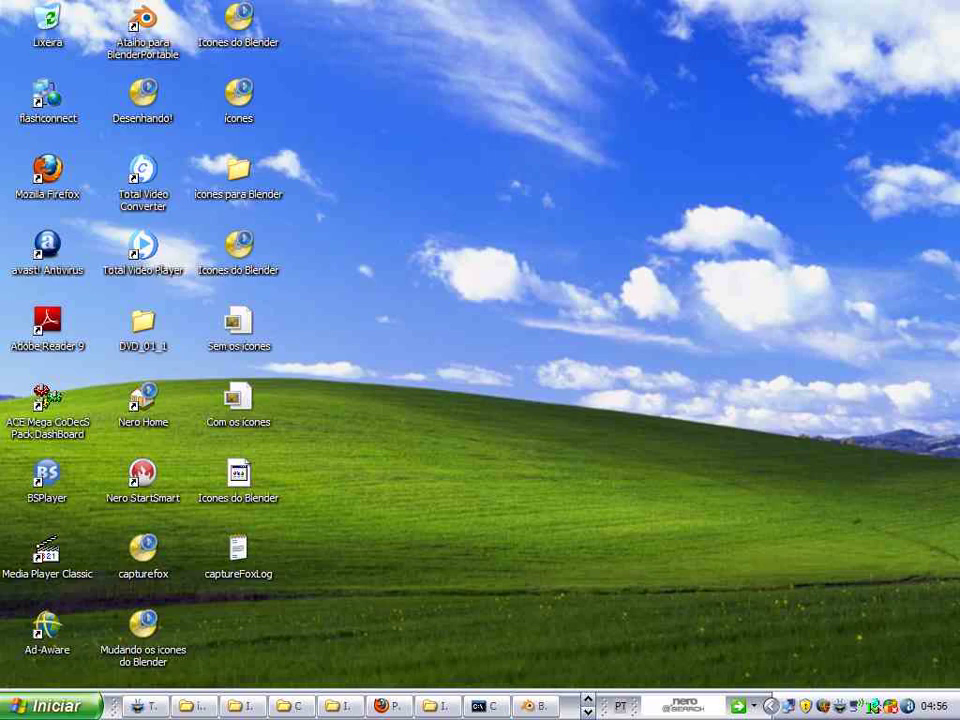
pyautogui.click(383, 706)
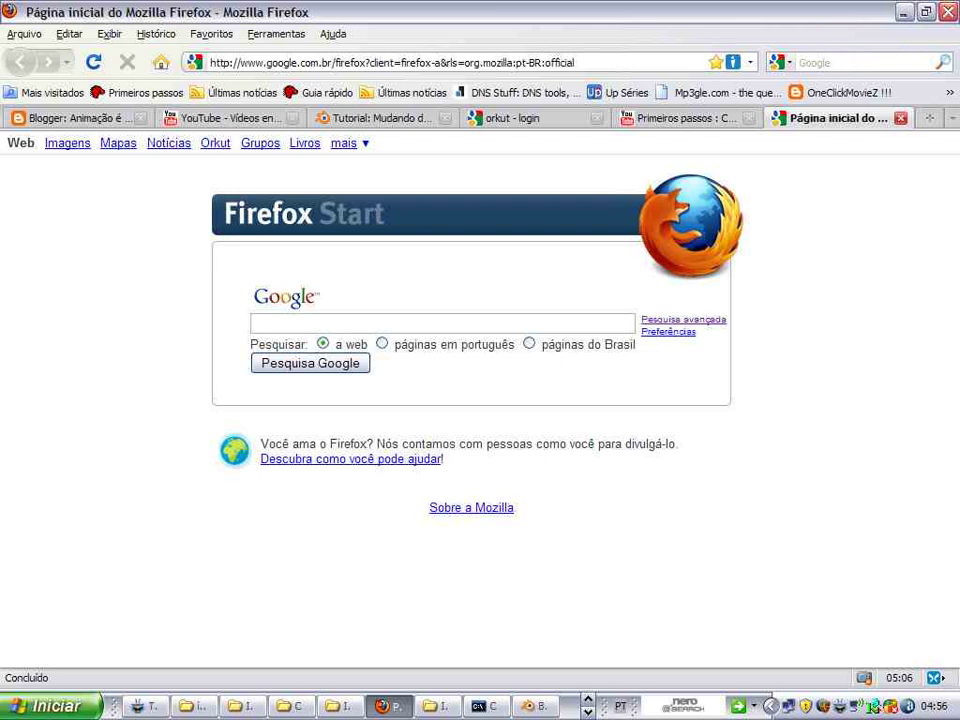
# Step: Load the copied blenderartists.org 'icons for Blender 2.5' thread URL in Firefox
pyautogui.hotkey('ctrl', 'l')
pyautogui.hotkey('ctrl', 'v')
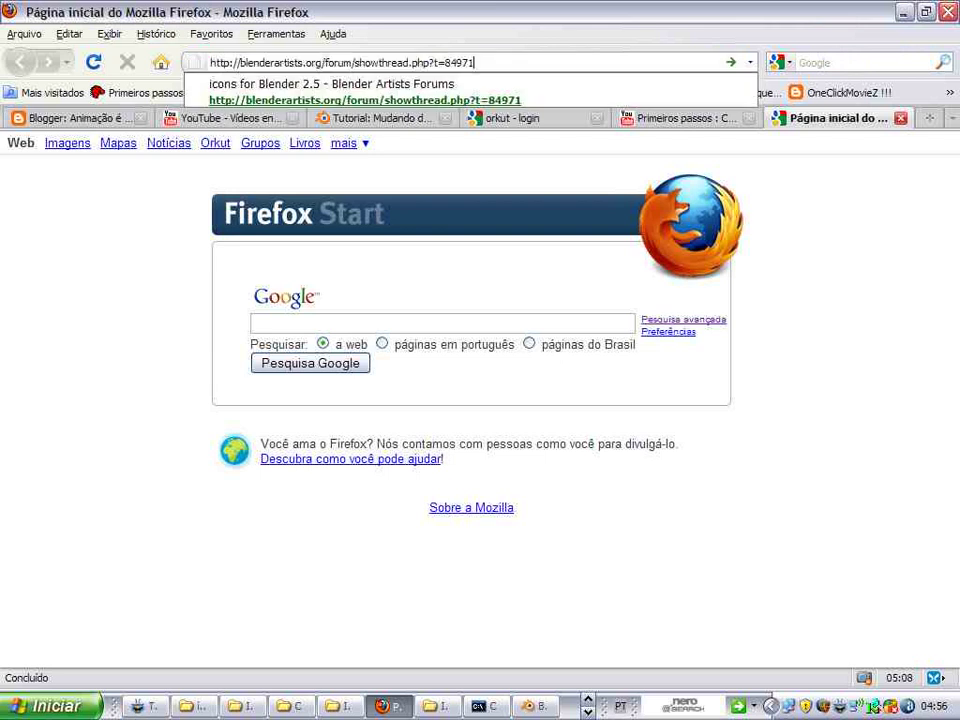
pyautogui.press('Return')
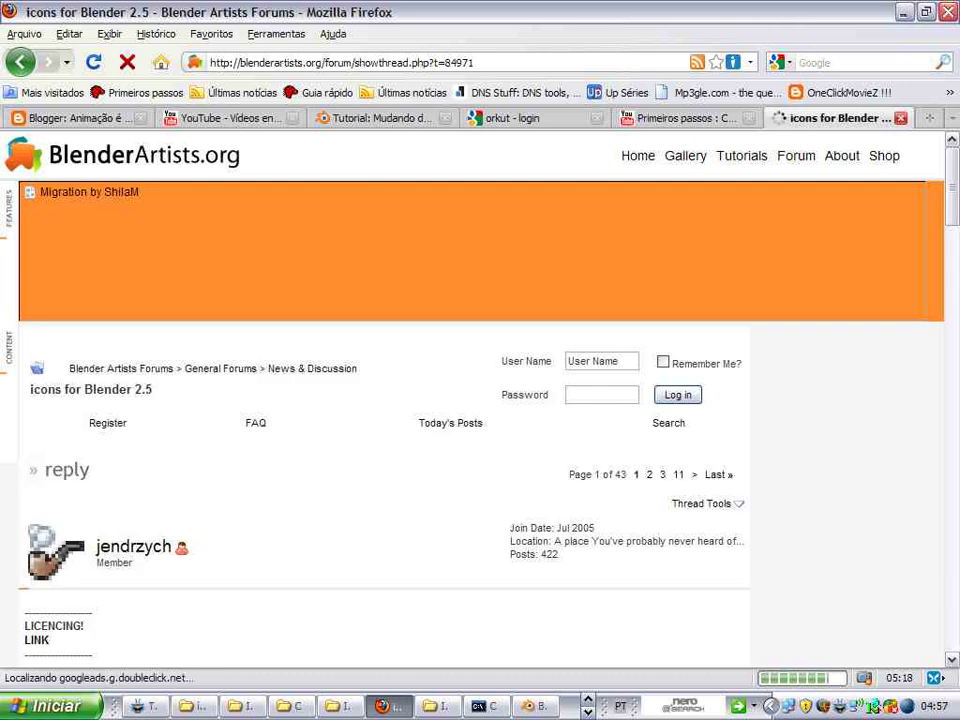
# Step: Scroll down the thread and open the colouredv21jb7.png icon sheet in a new tab
pyautogui.scroll(-10, 480, 400)
pyautogui.scroll(-3, 480, 400)
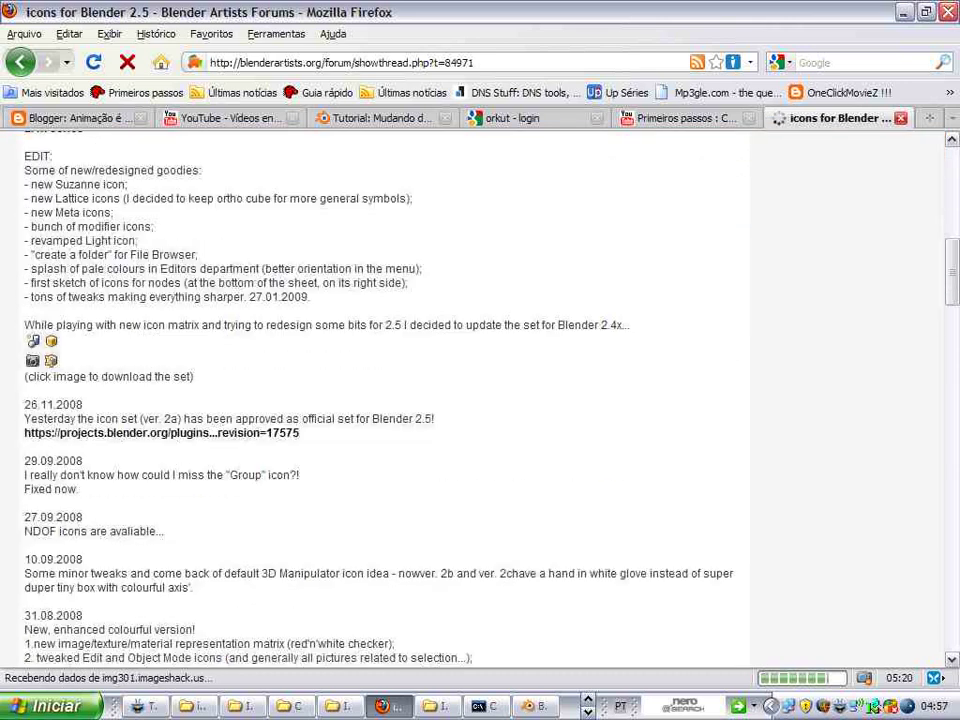
pyautogui.scroll(-2, 480, 400)
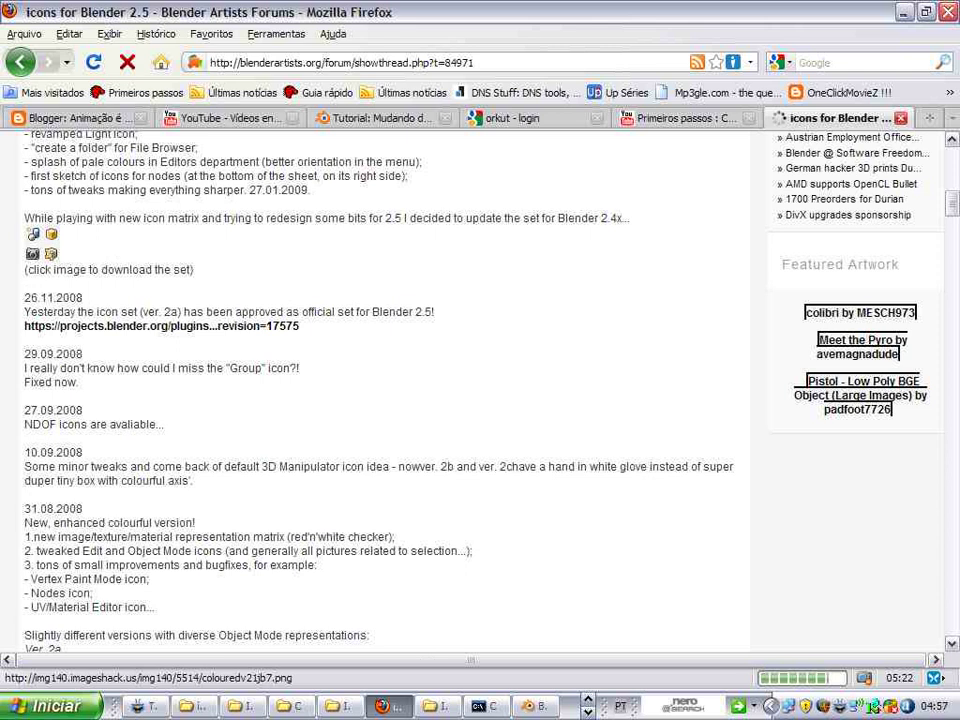
pyautogui.click(51, 254)
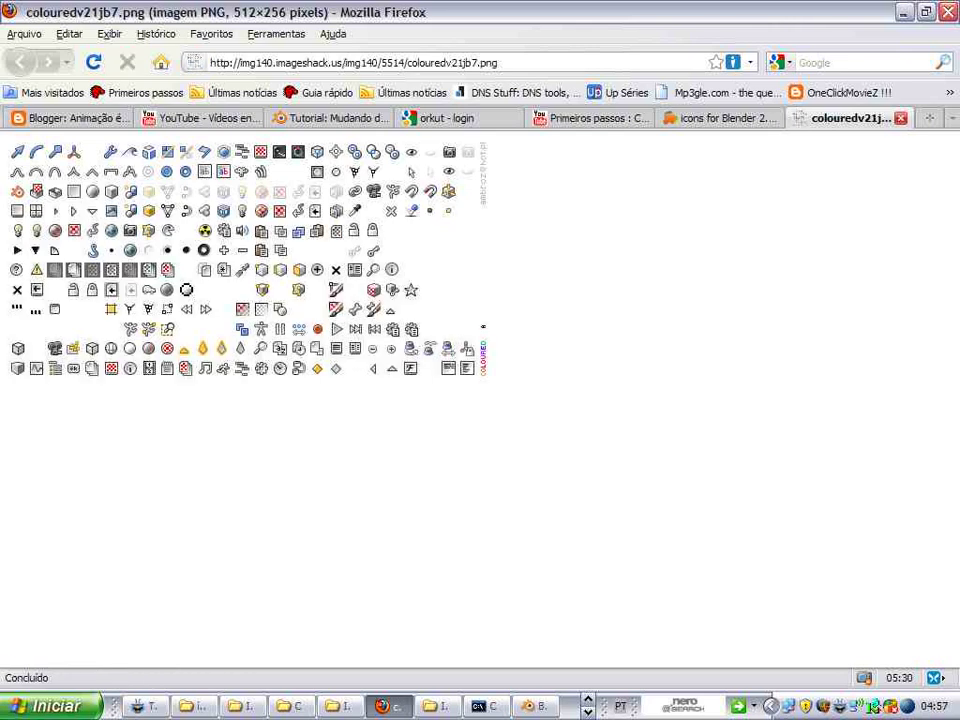
# Step: Open the Ver. 2a icon sheet colouredv2afj6.png from the forum thread in another tab
pyautogui.rightClick(289, 338)
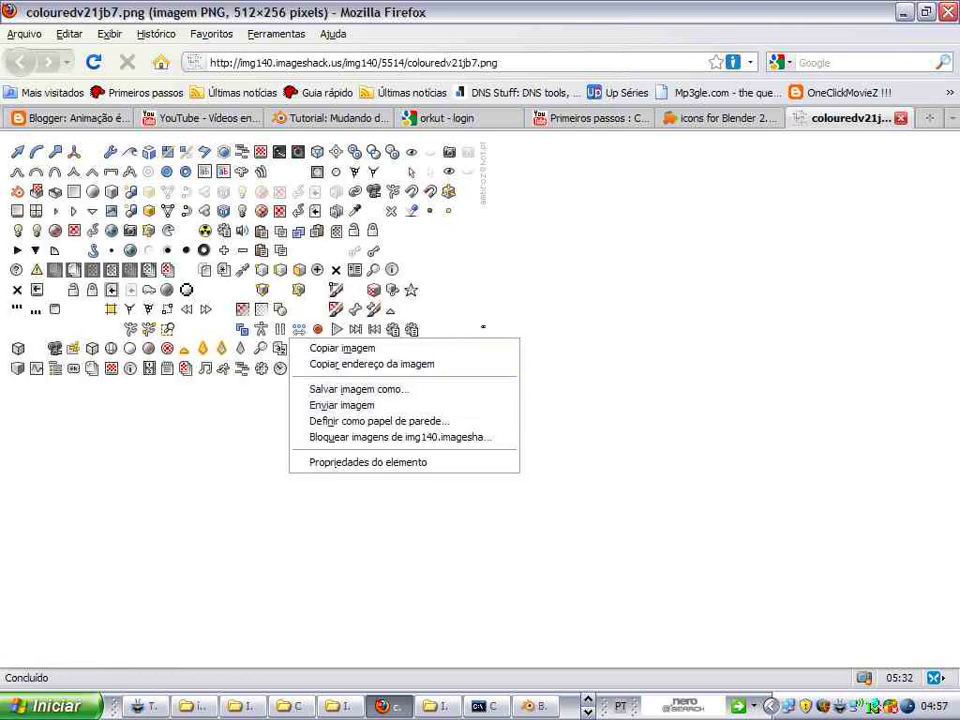
pyautogui.press('Escape')
pyautogui.hotkey('ctrl', 'pageup')
pyautogui.scroll(-5, 40, 460)
pyautogui.scroll(-3, 40, 460)
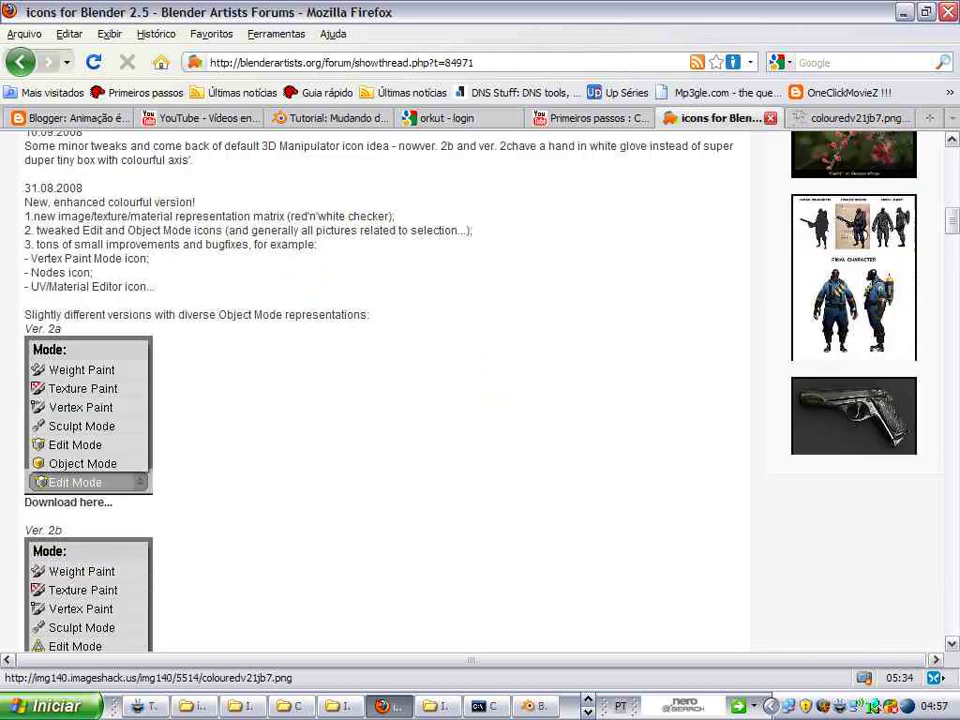
pyautogui.click(70, 503)
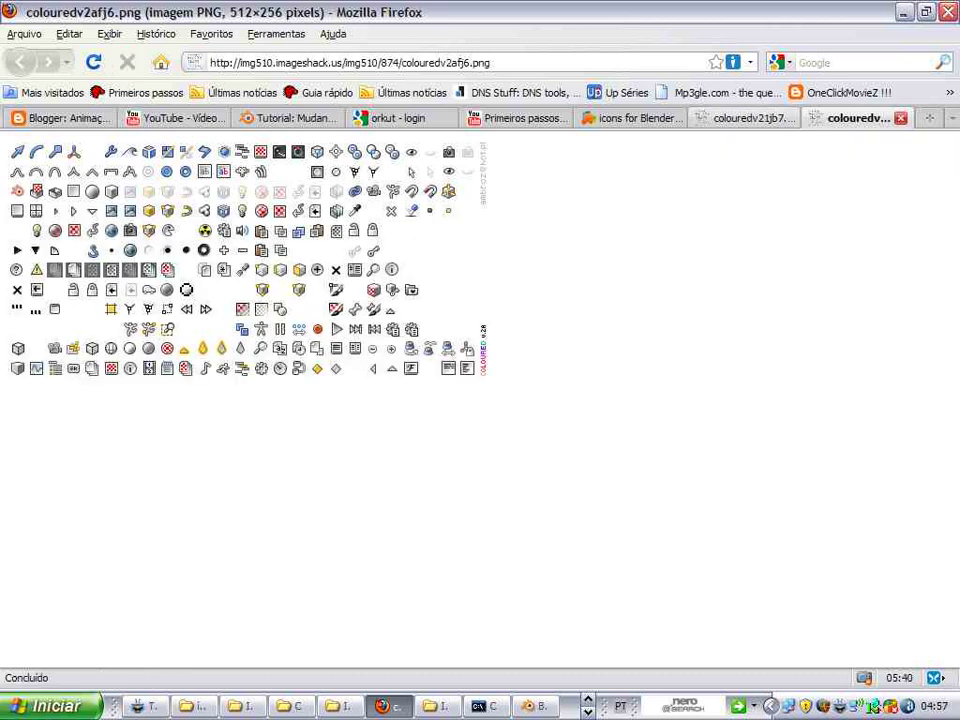
# Step: Scroll through the thread's other icon versions, then minimize Firefox to the desktop
pyautogui.click(632, 118)
pyautogui.scroll(-5, 400, 400)
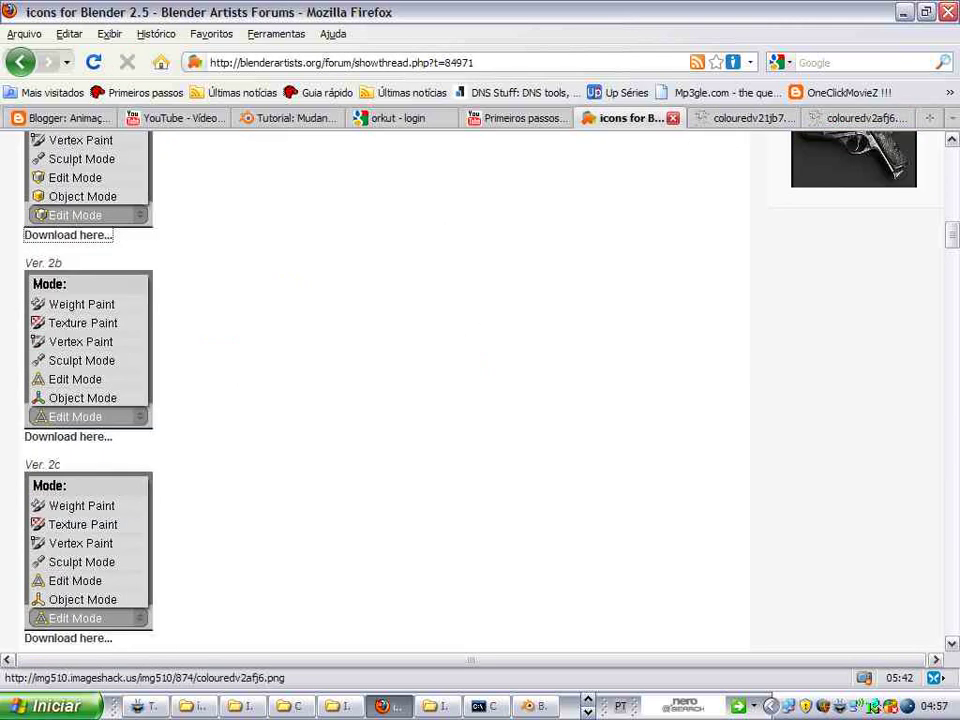
pyautogui.scroll(-5, 380, 400)
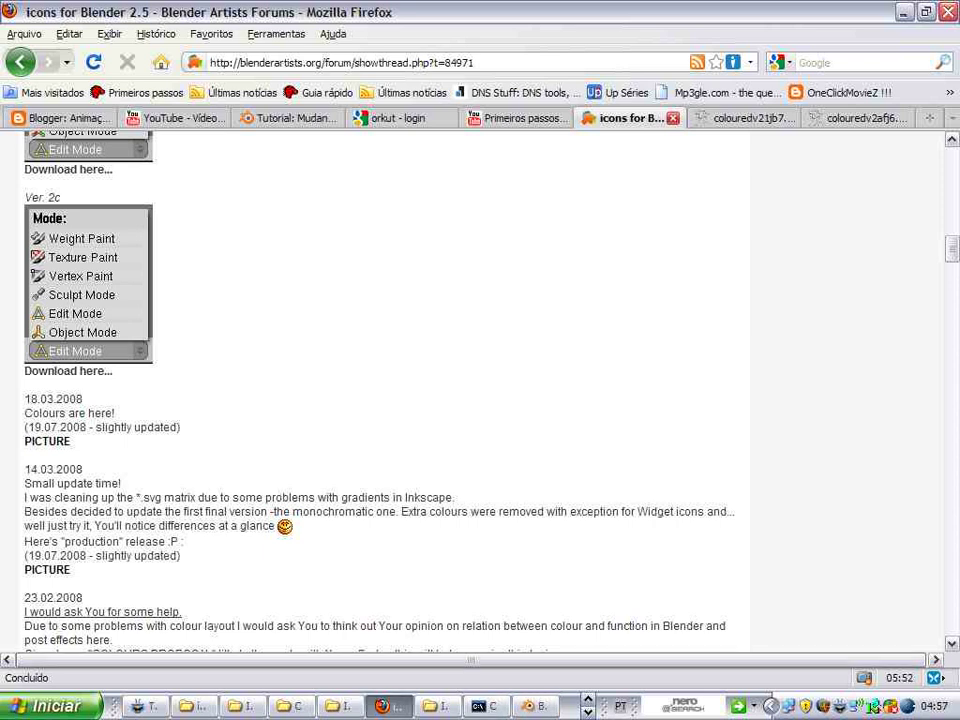
pyautogui.press('super+d')
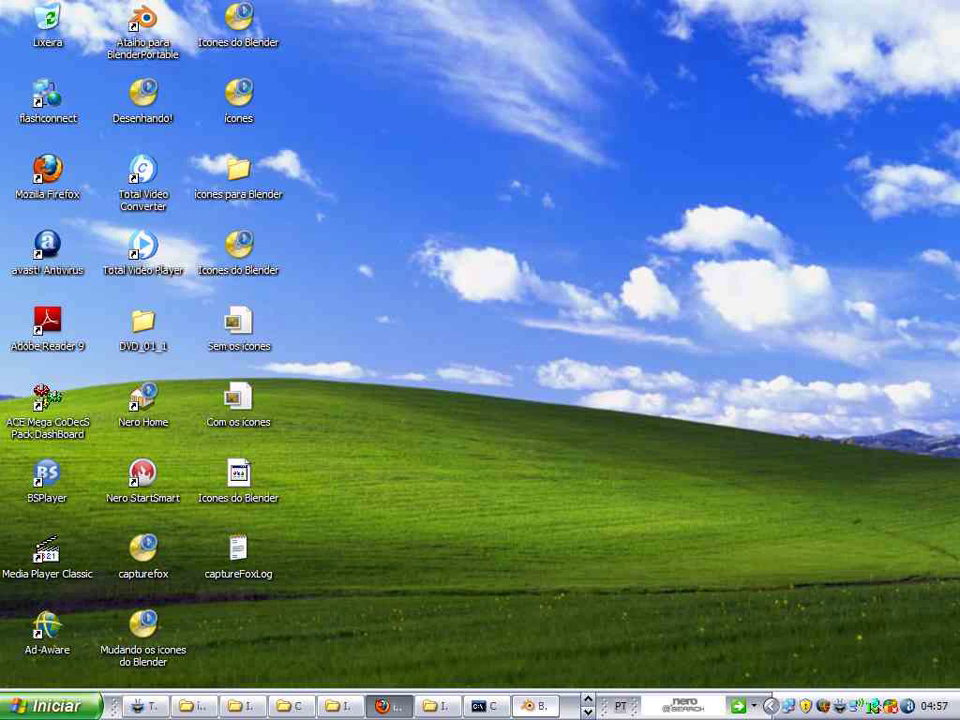
# Step: Hide the Blender window and return to the Firefox 'icons for Blender 2.5' thread
pyautogui.click(537, 706)
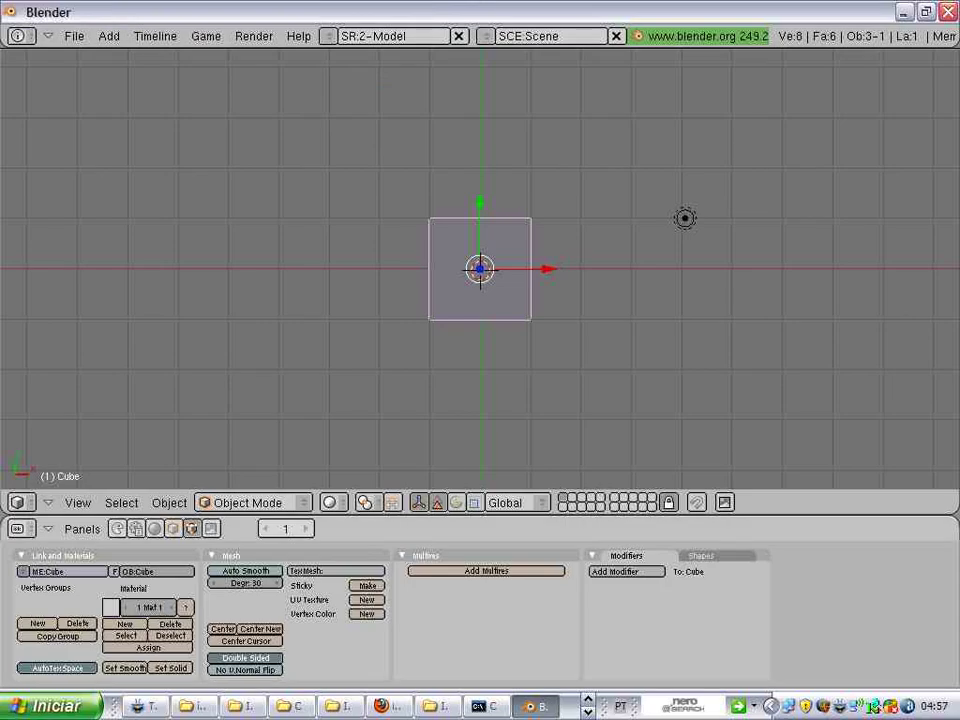
pyautogui.press('super+d')
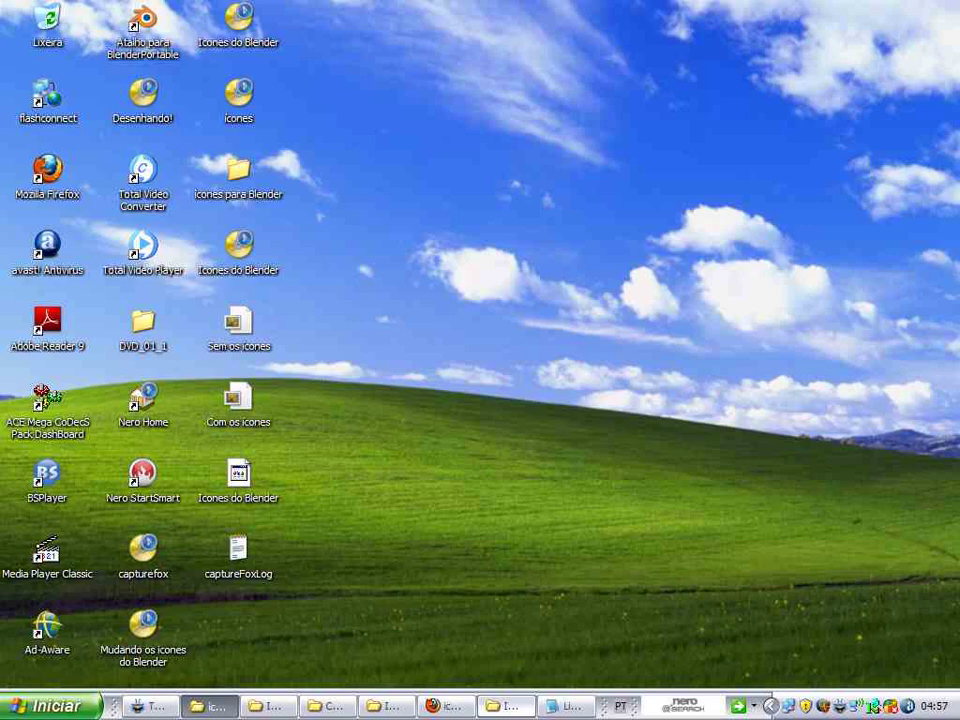
pyautogui.hotkey('alt', 'Tab')
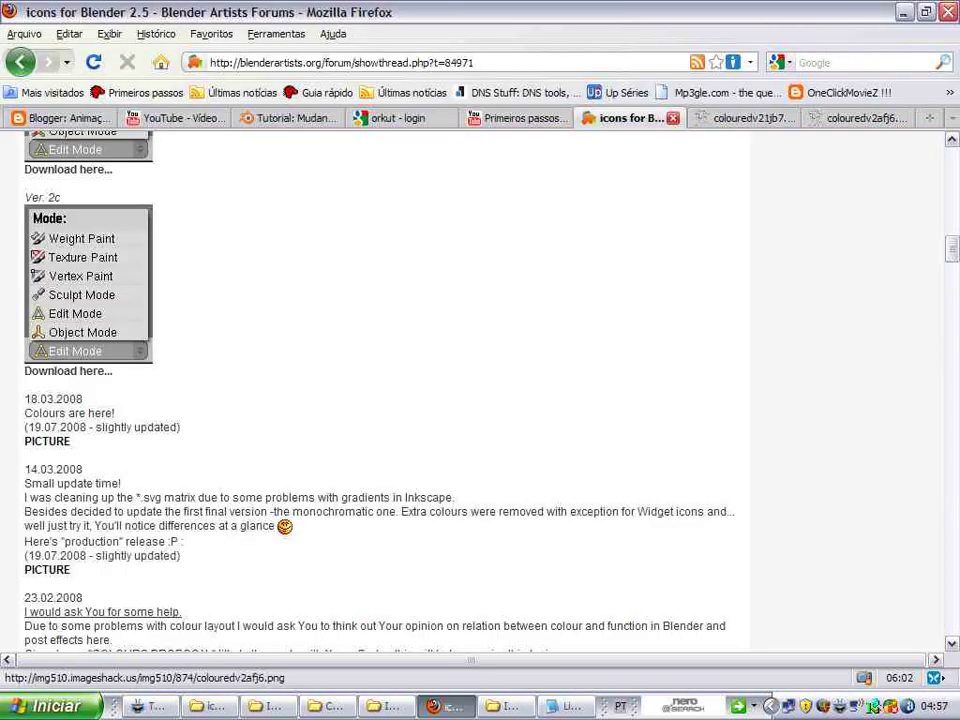